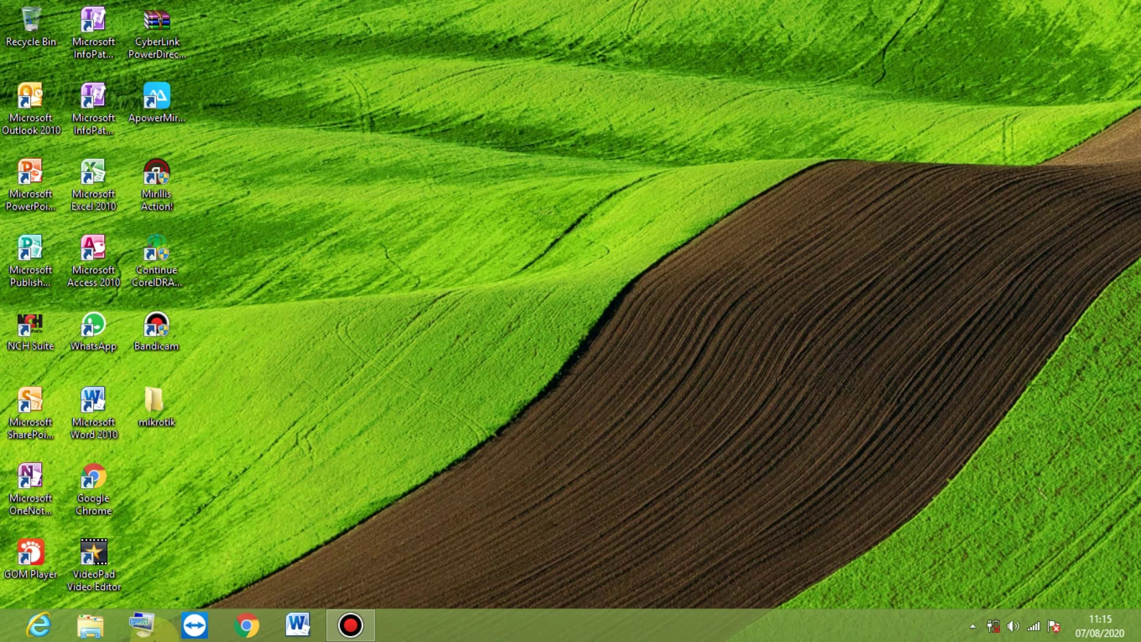
# - Launch Google Chrome and open the Computer view in File Explorer
pyautogui.click(247, 625)
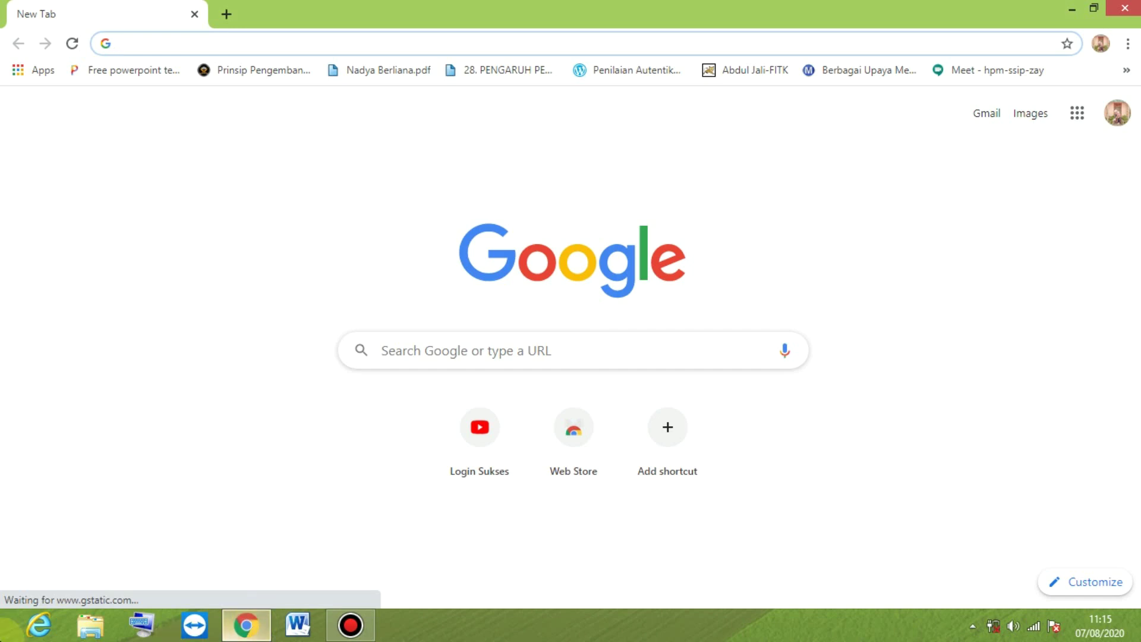
pyautogui.click(109, 631)
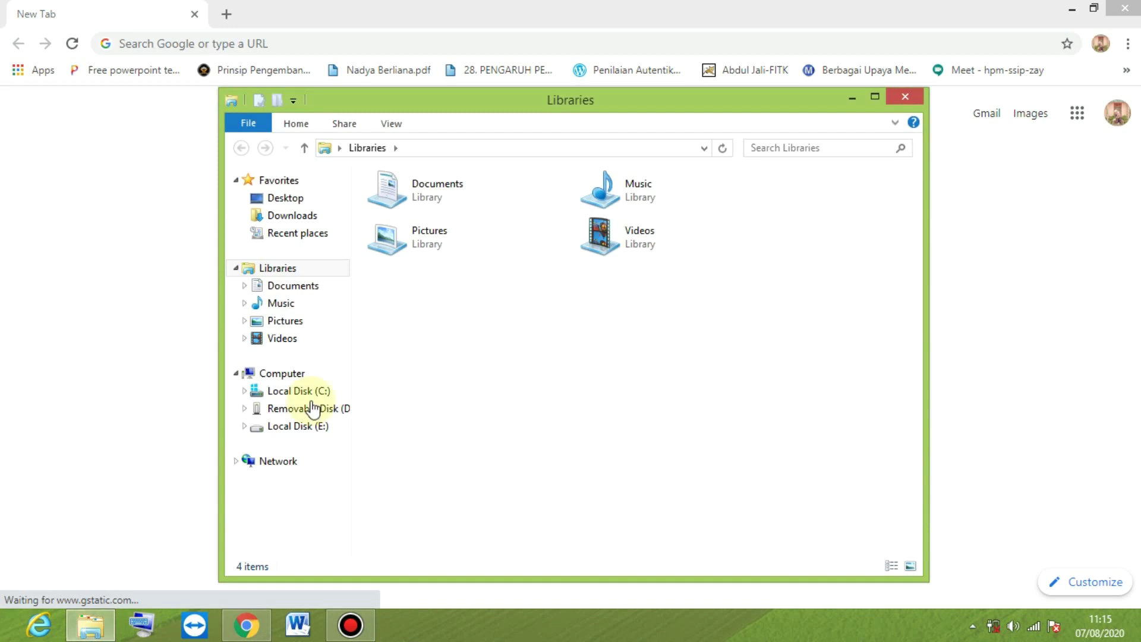
pyautogui.click(296, 374)
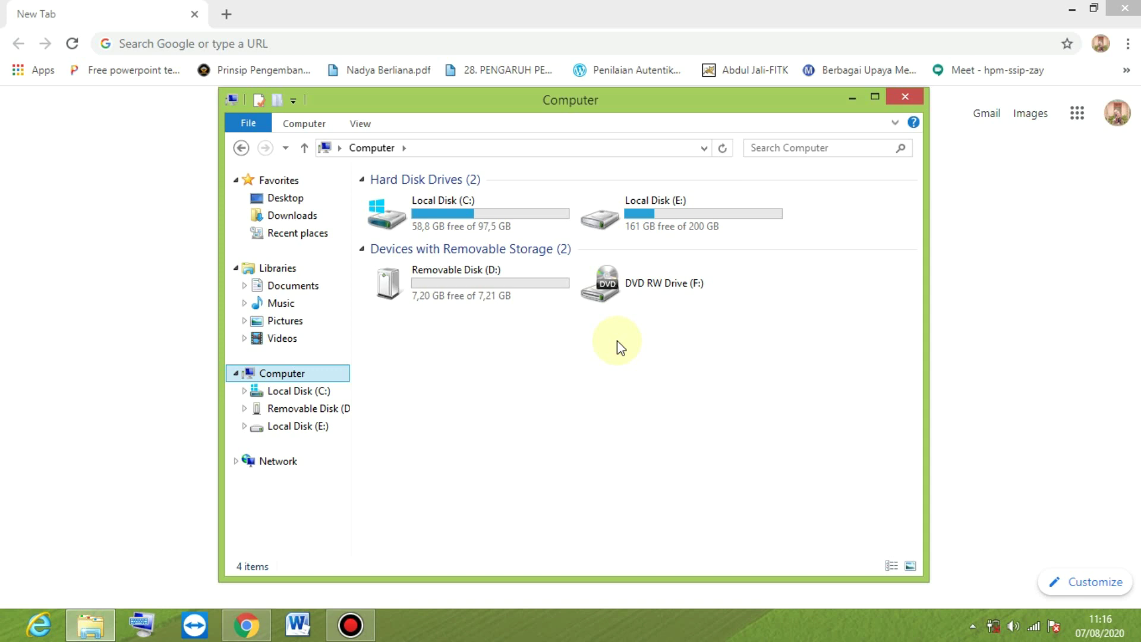
# - Check the properties of Removable Disk (D:), including its file system and free space, and close them
pyautogui.rightClick(497, 288)
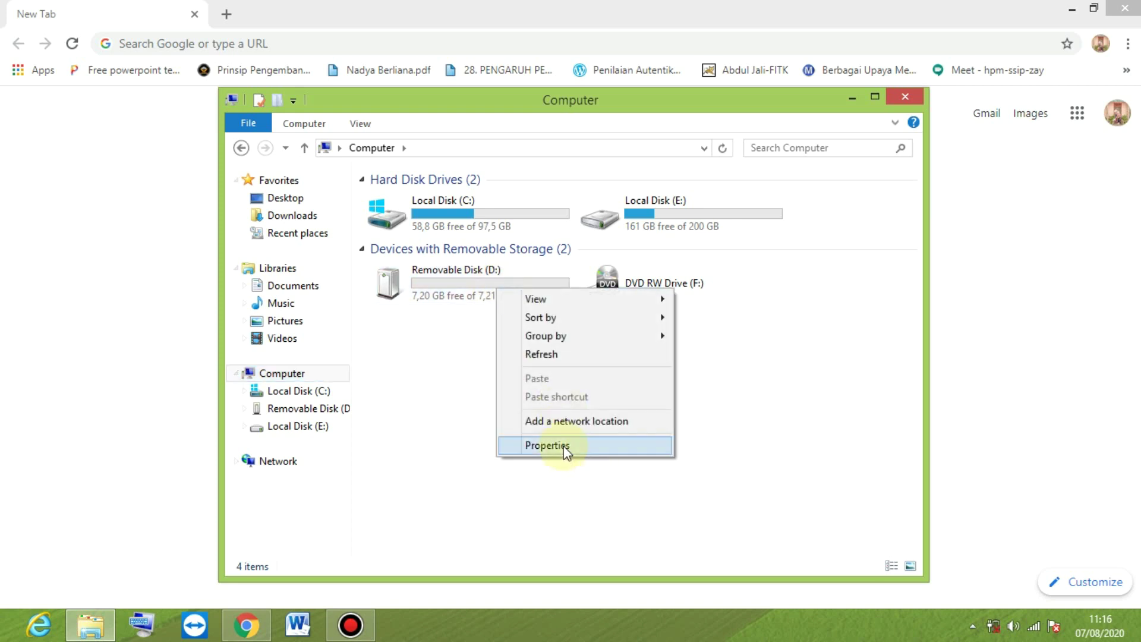
pyautogui.rightClick(451, 285)
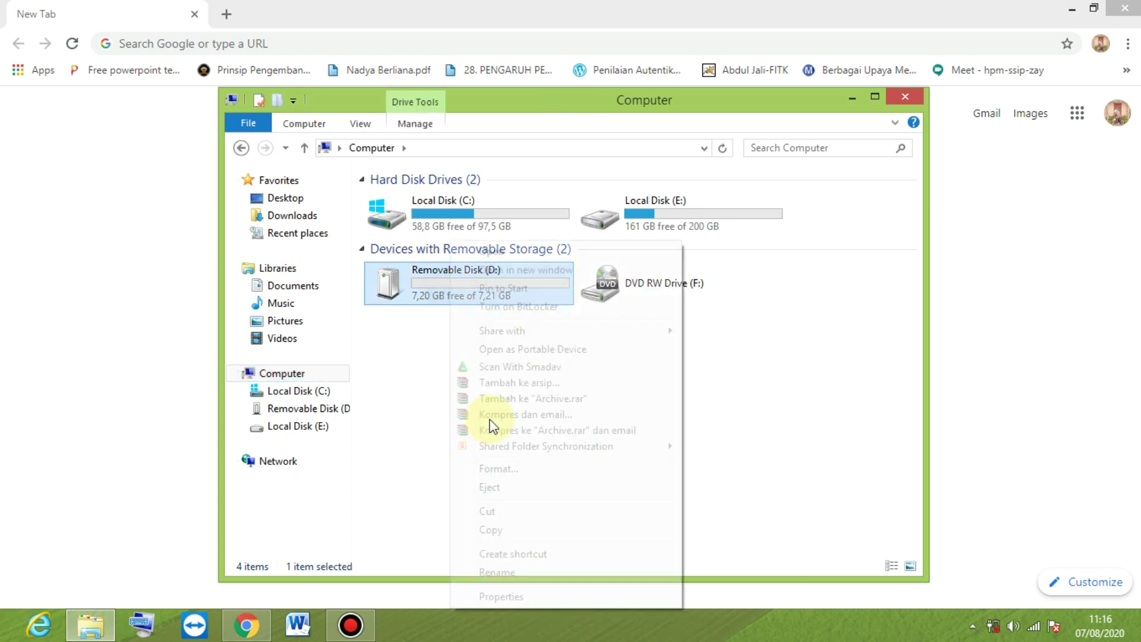
pyautogui.click(476, 594)
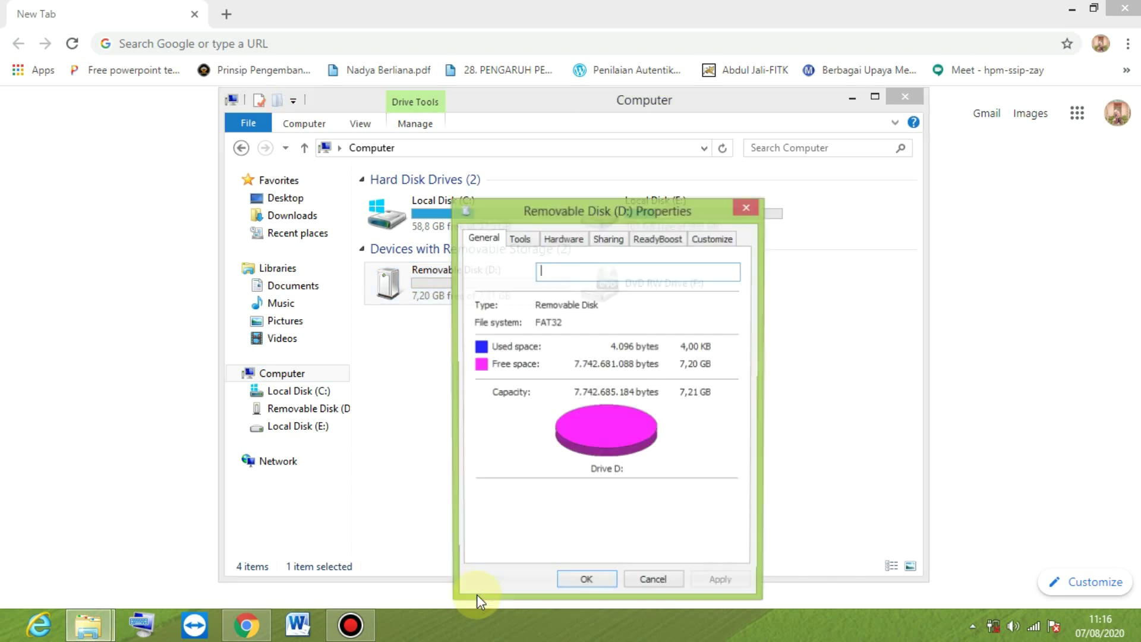
pyautogui.click(747, 208)
# - Quick-format Removable Disk (D:) as FAT32 with a 4096-byte allocation unit size, and close the format window
pyautogui.rightClick(502, 303)
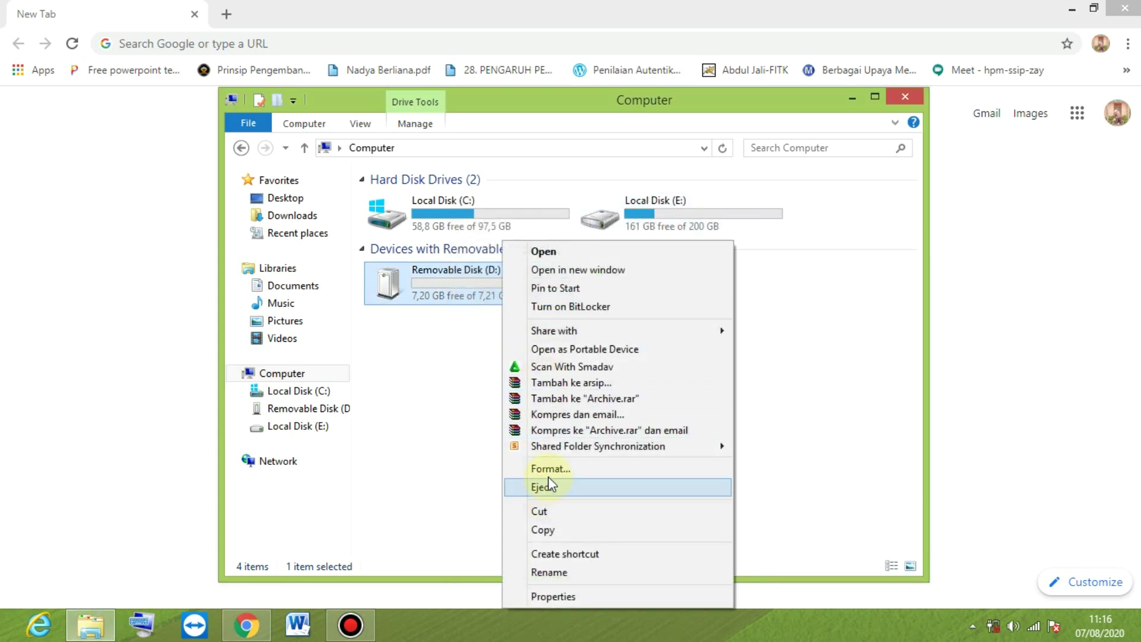
pyautogui.click(550, 469)
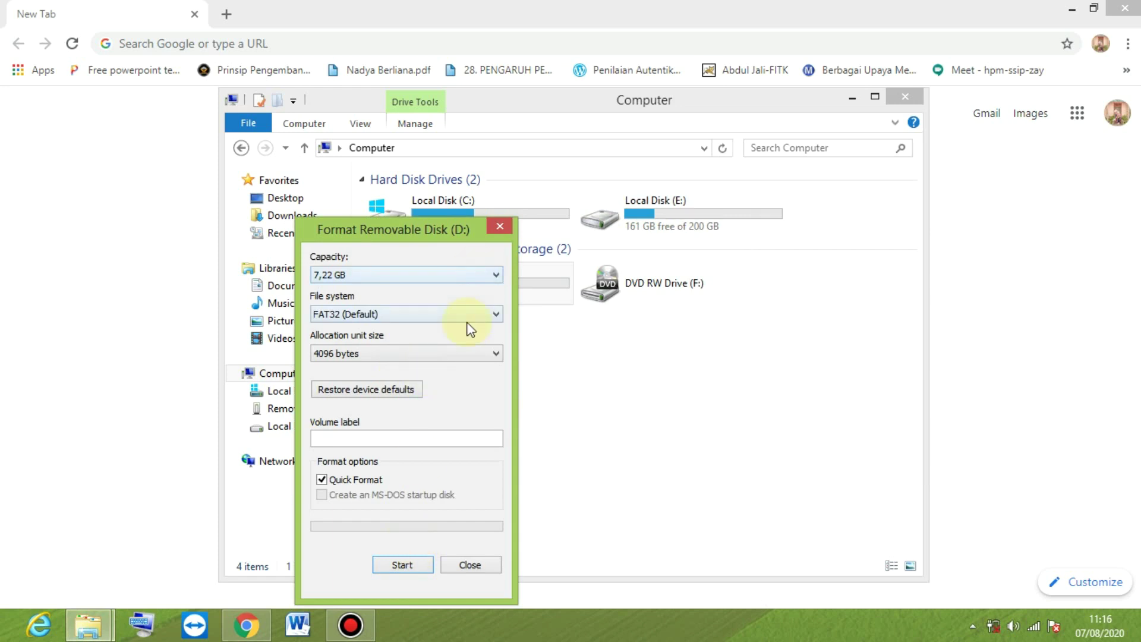
pyautogui.click(406, 568)
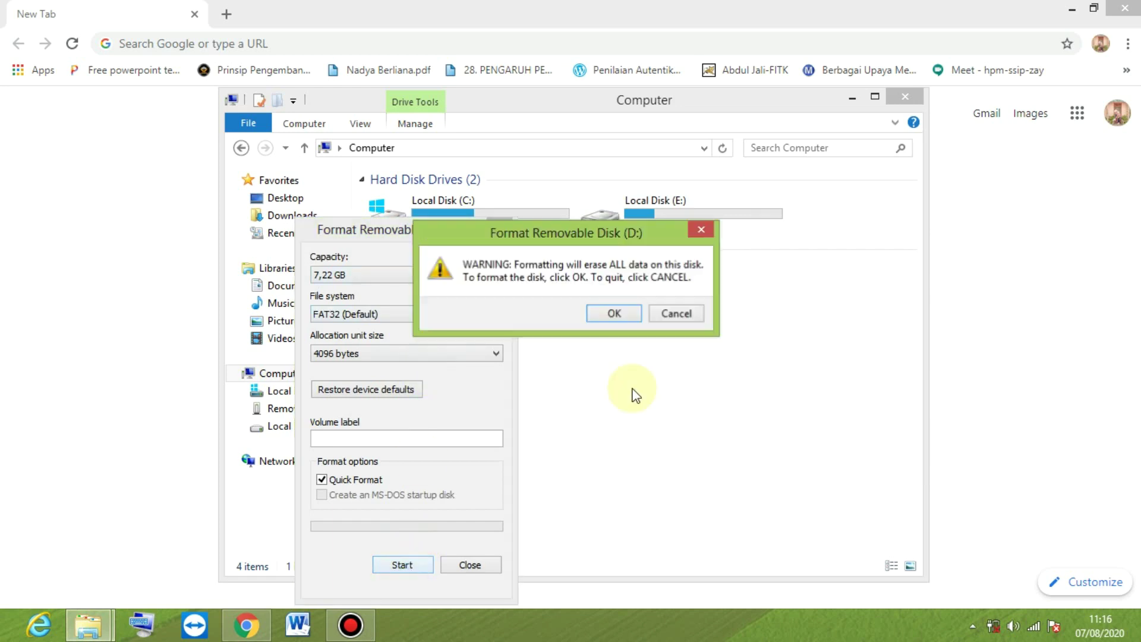
pyautogui.click(627, 317)
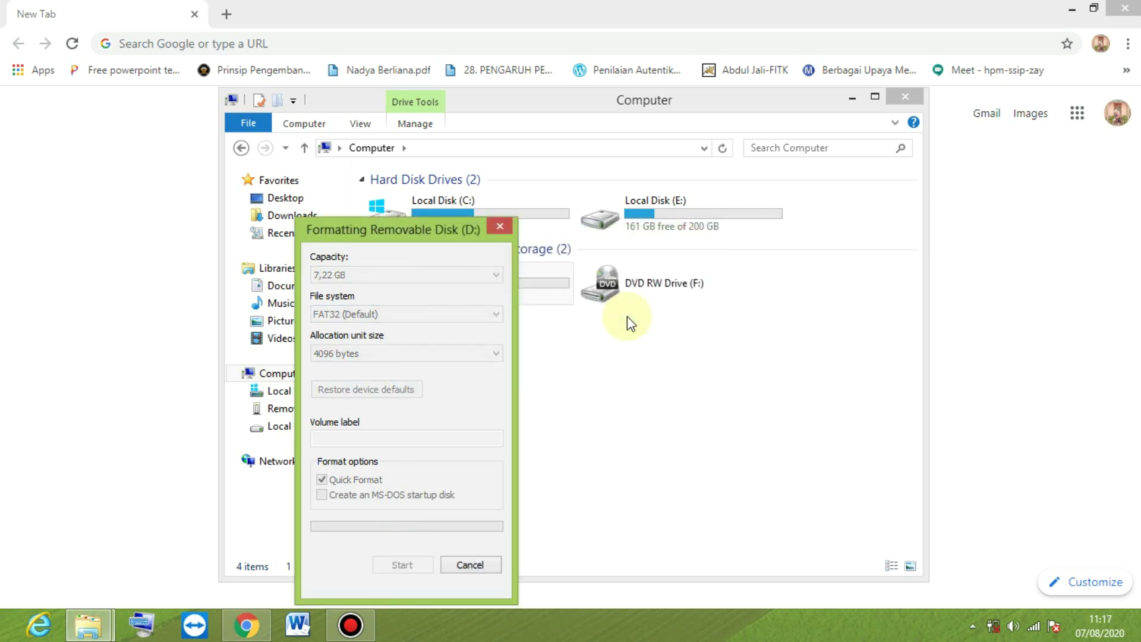
pyautogui.click(677, 310)
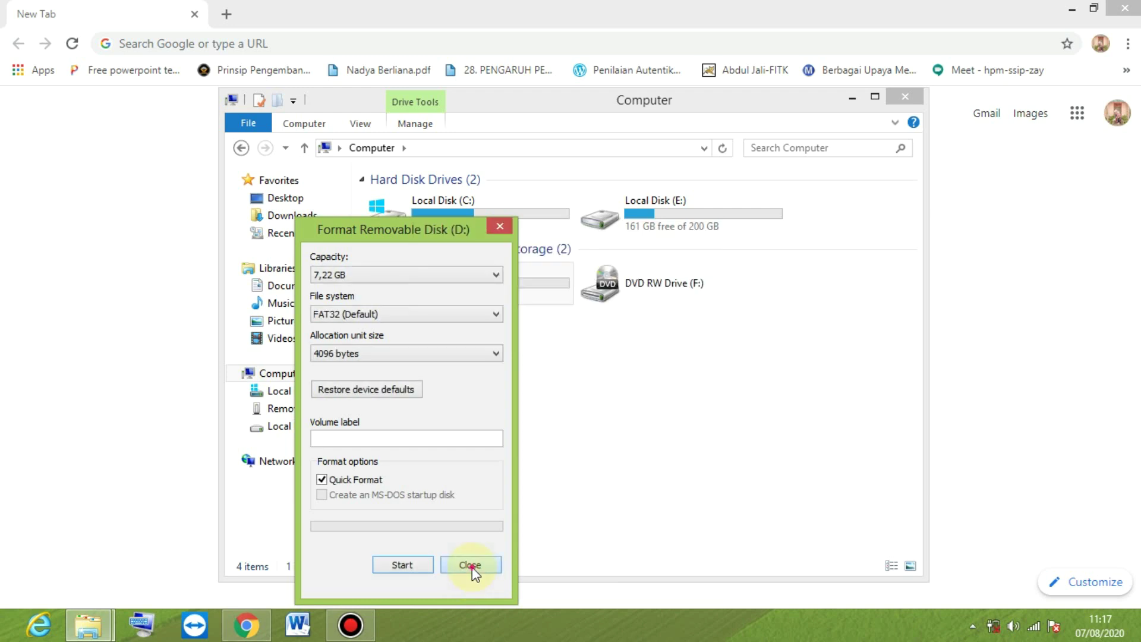
pyautogui.click(471, 565)
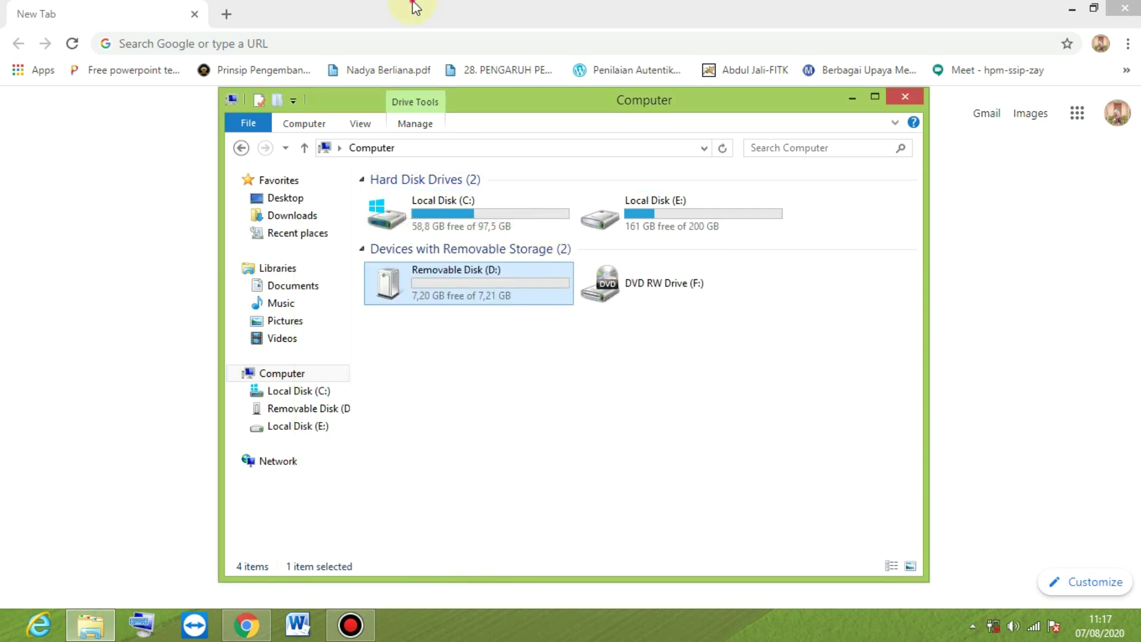
# - Show the Downloads folder in File Explorer
pyautogui.click(414, 8)
pyautogui.click(112, 626)
pyautogui.click(319, 216)
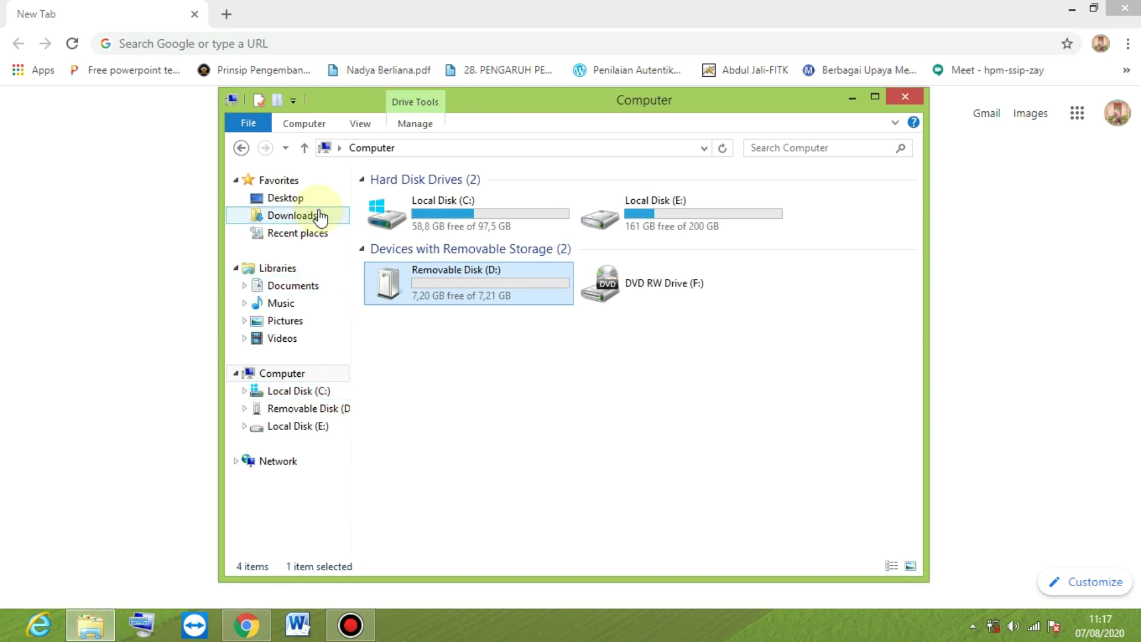
# - Switch to Chrome, search Google for "mikrotik download" and open the "Download archive - Mikrotik" result
pyautogui.click(316, 47)
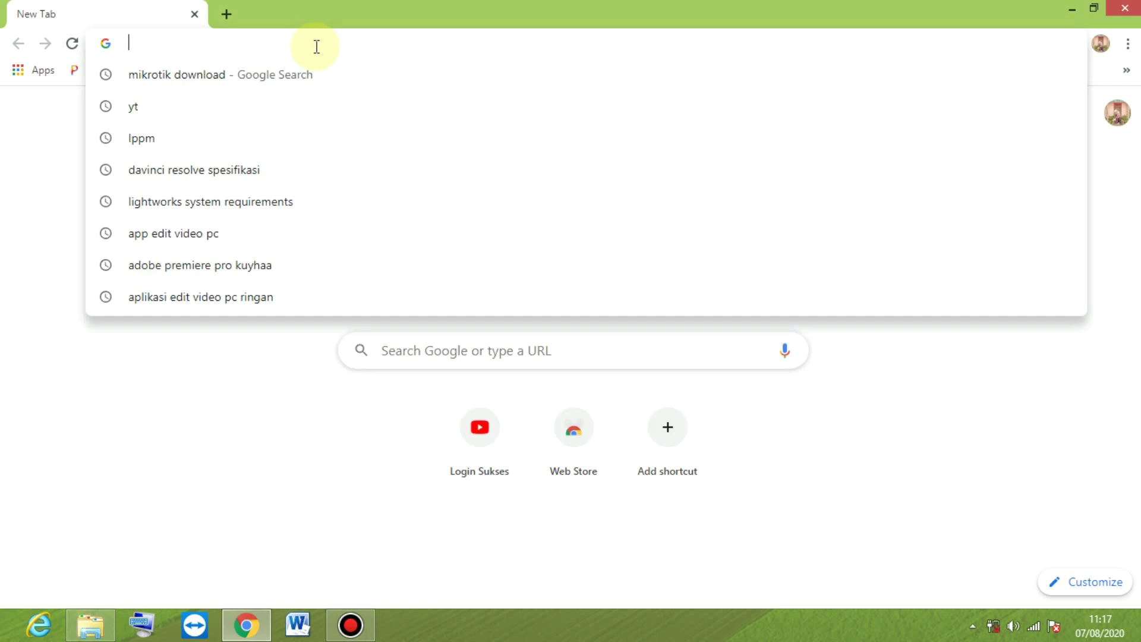
pyautogui.write('mikrotik download')
pyautogui.press('Return')
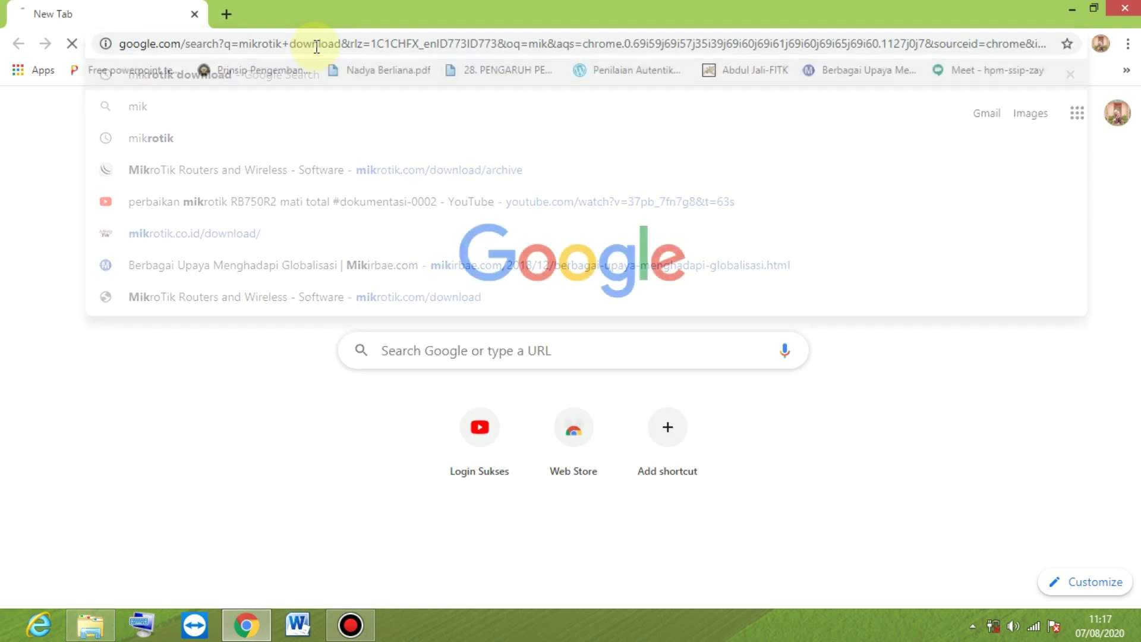
pyautogui.click(258, 235)
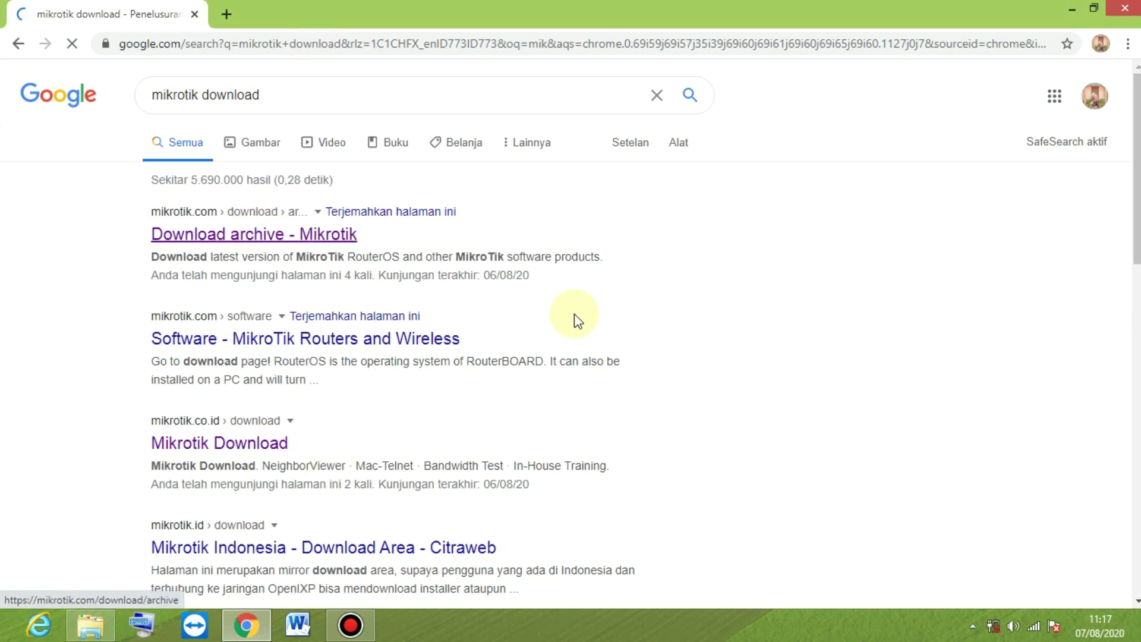
# - Switch to File Explorer and open the mikrotik folder inside Downloads to look over its installer files
pyautogui.hotkey('alt', 'Tab')
pyautogui.click(911, 475)
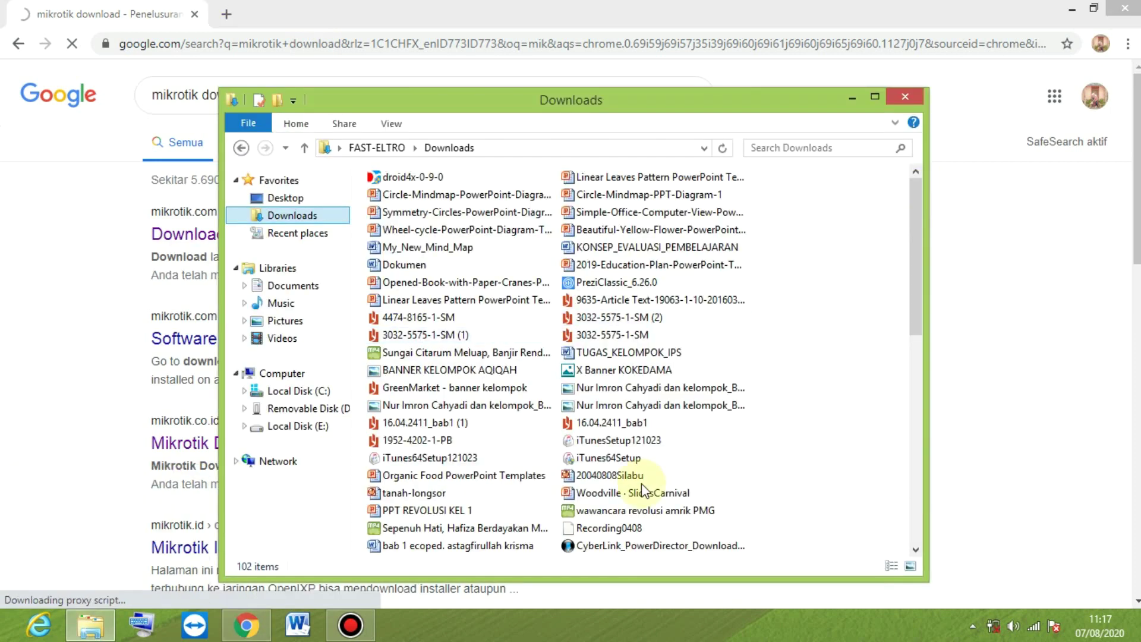
pyautogui.scroll(-10, 640, 480)
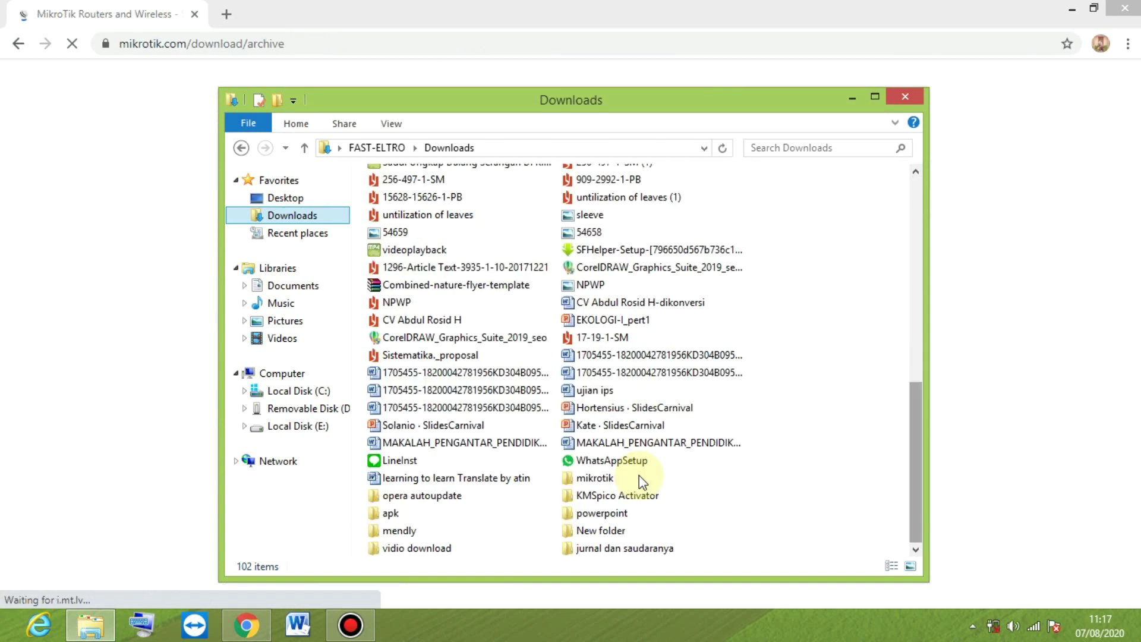
pyautogui.click(641, 481)
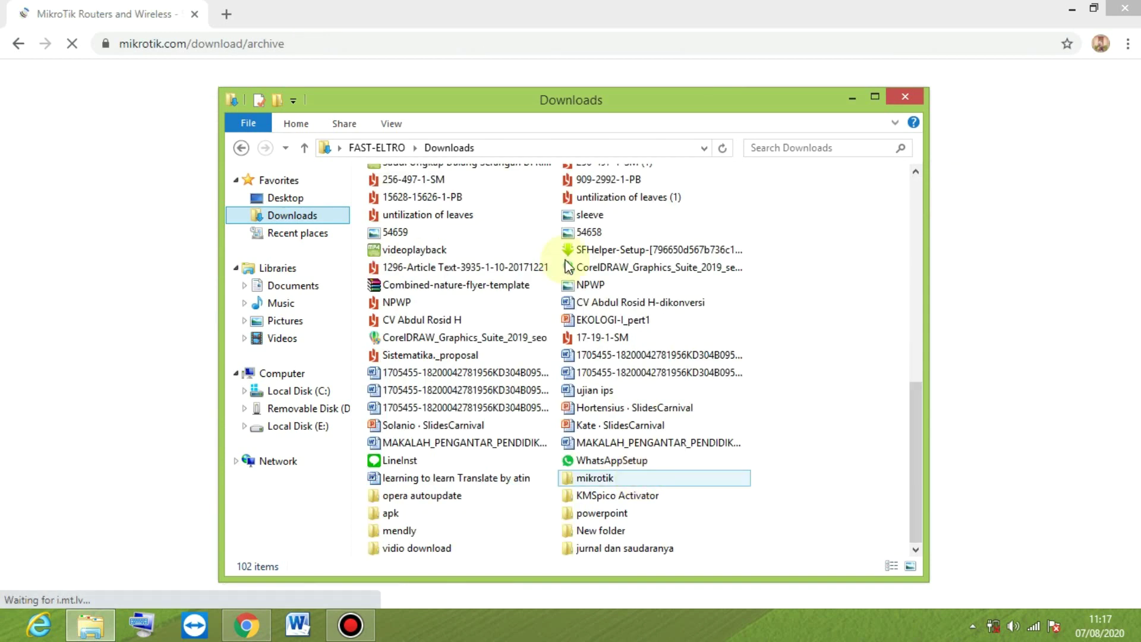
pyautogui.doubleClick(642, 481)
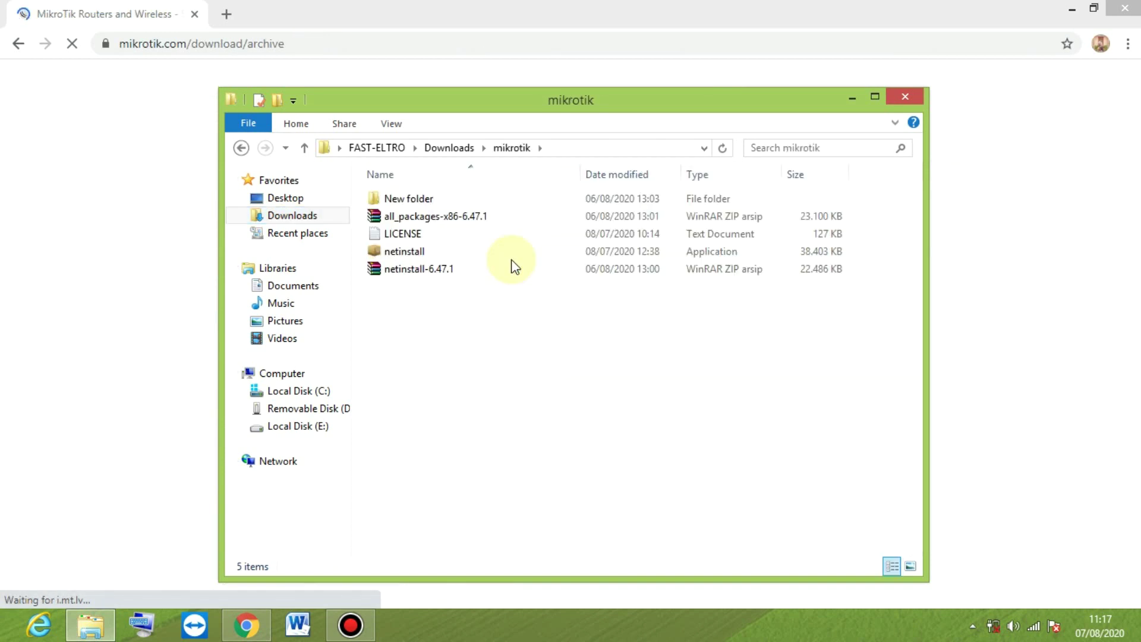
pyautogui.click(511, 259)
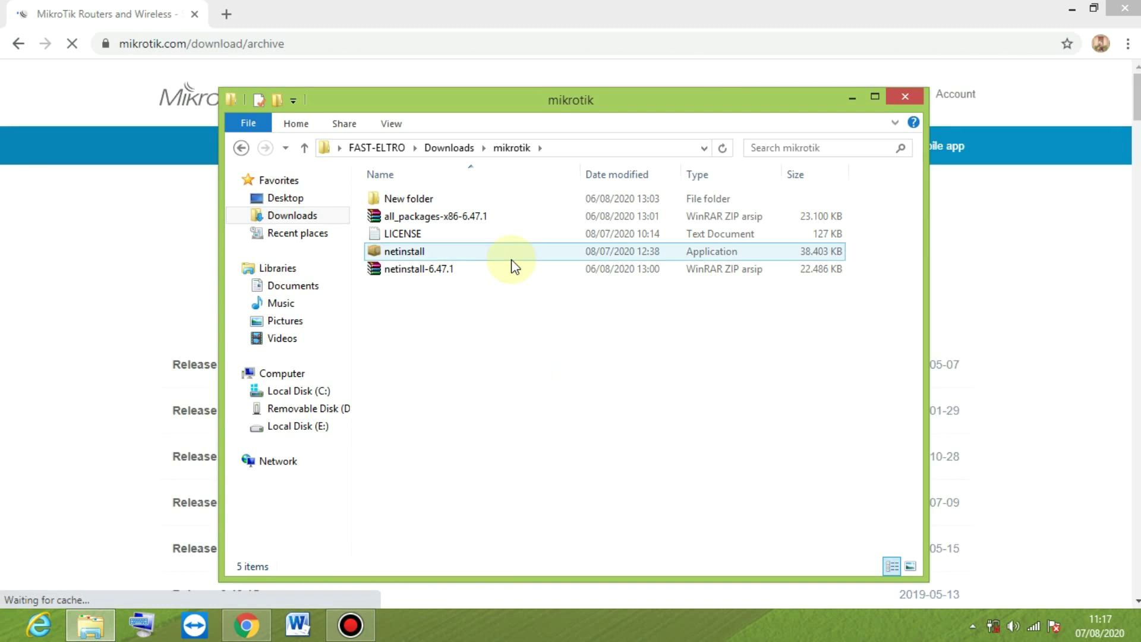
pyautogui.click(492, 284)
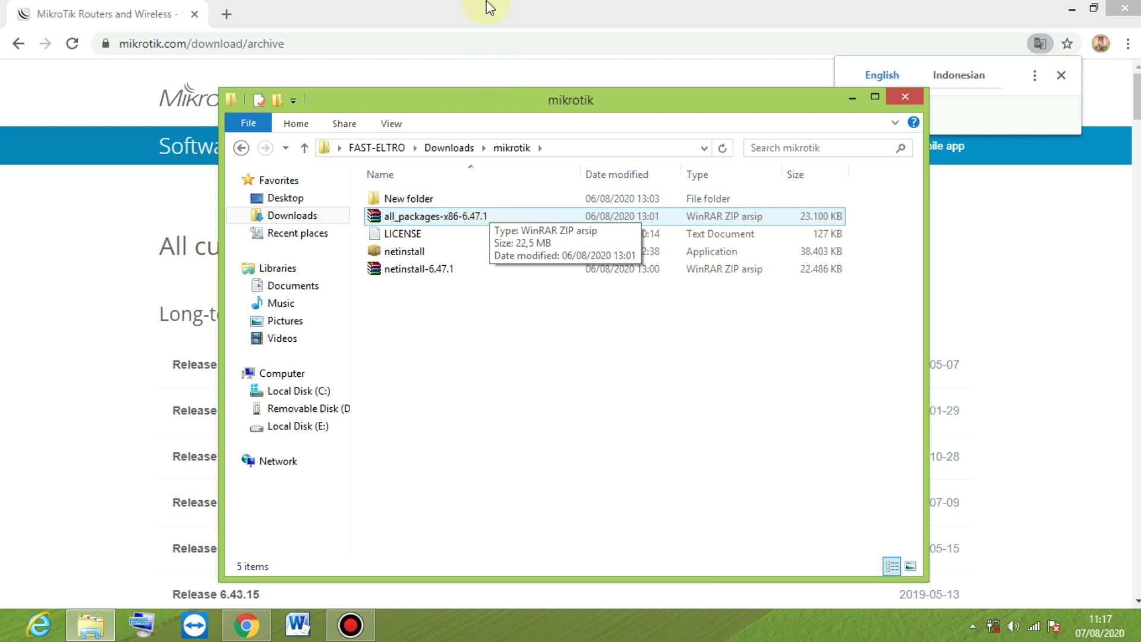
# - Back on the MikroTik download archive page, expand Release 6.47.1 under the Stable release tree to list its files
pyautogui.click(60, 187)
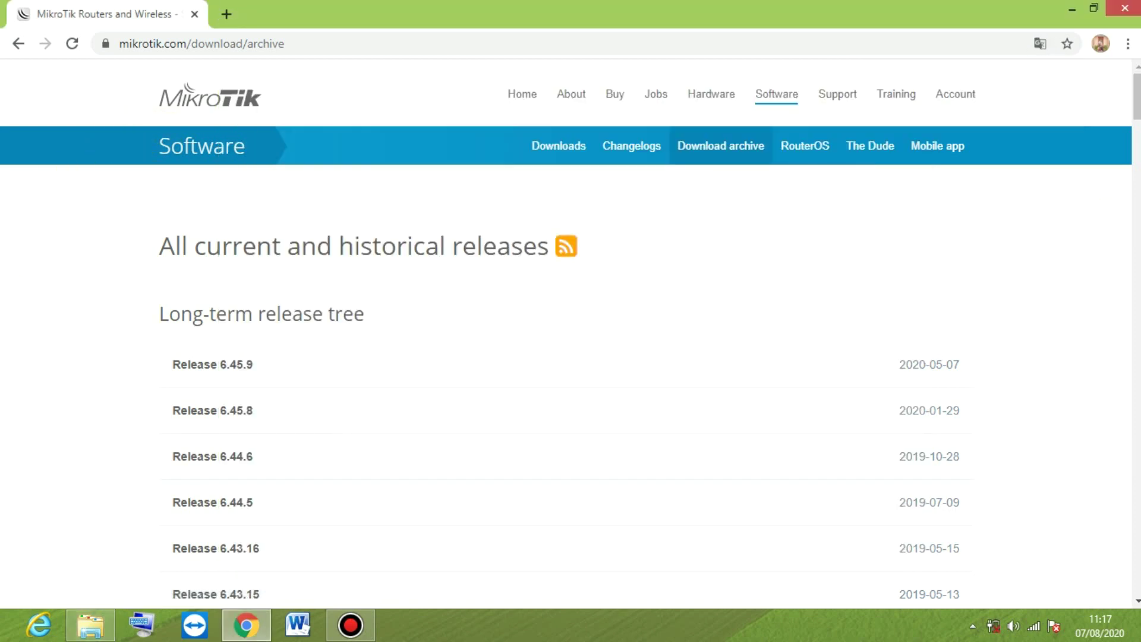
pyautogui.scroll(-15, 535, 502)
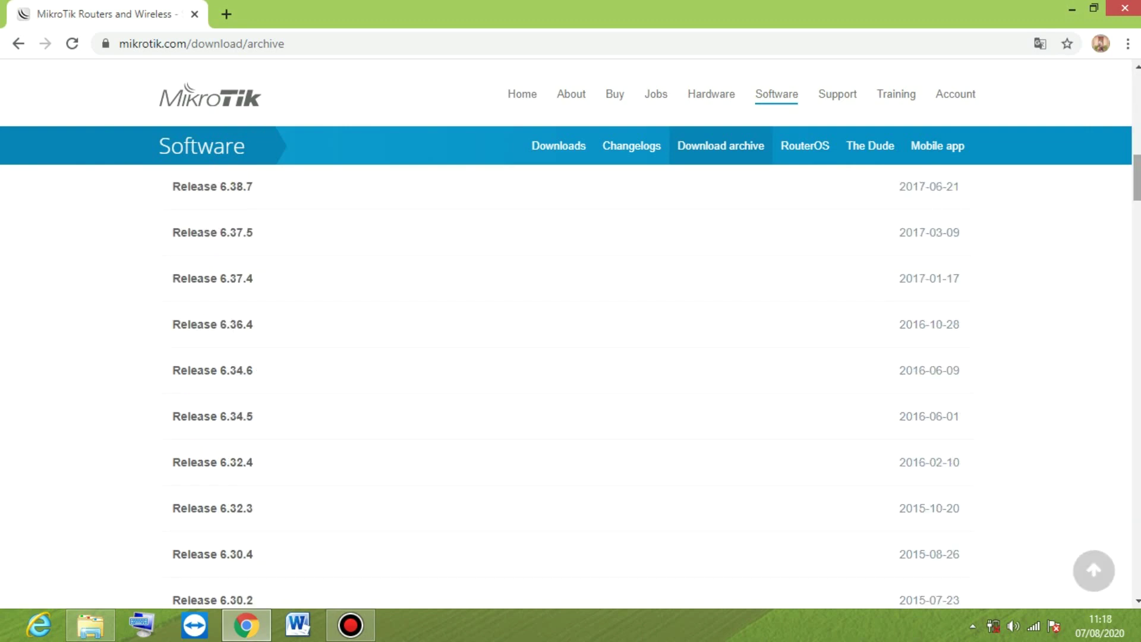
pyautogui.scroll(-8, 535, 386)
pyautogui.scroll(-20, 570, 387)
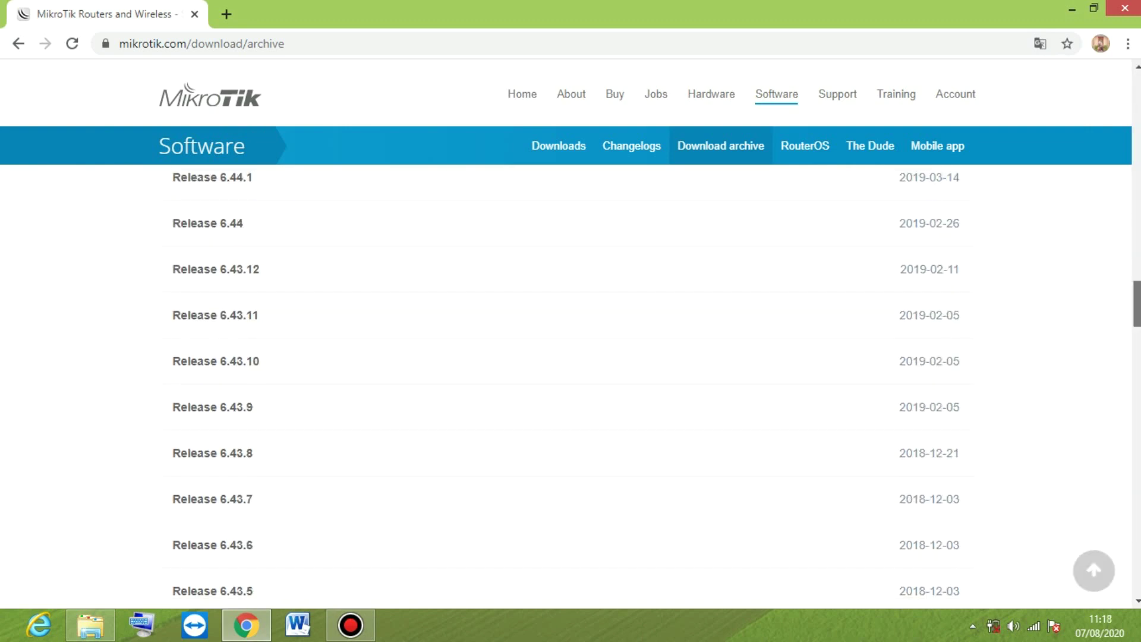
pyautogui.scroll(-8, 571, 386)
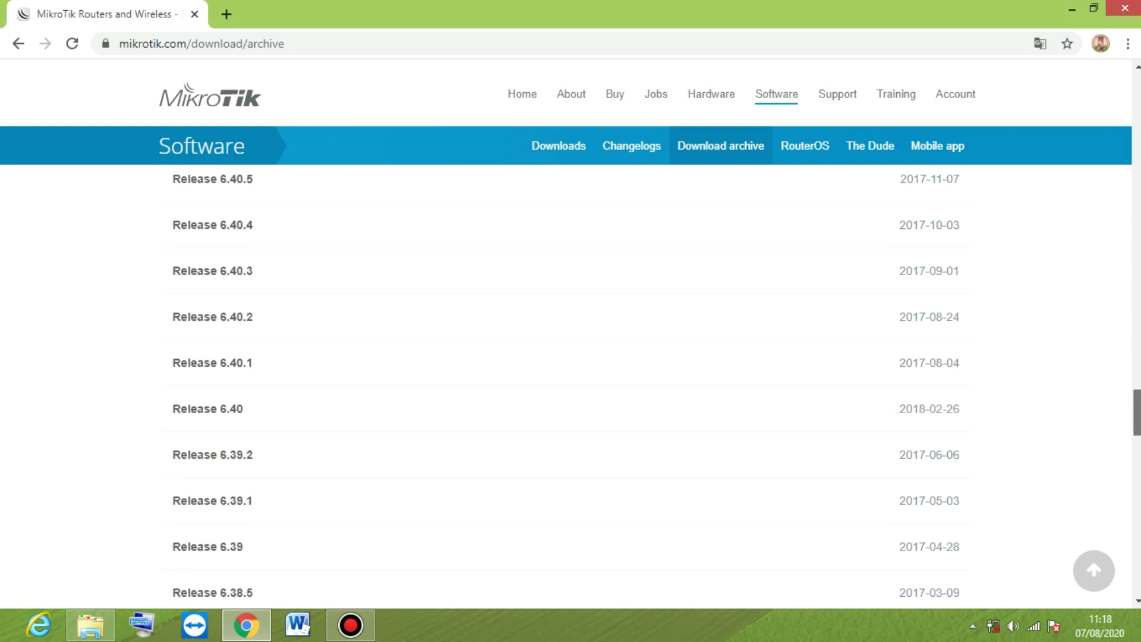
pyautogui.scroll(12, 570, 387)
pyautogui.scroll(6, 570, 386)
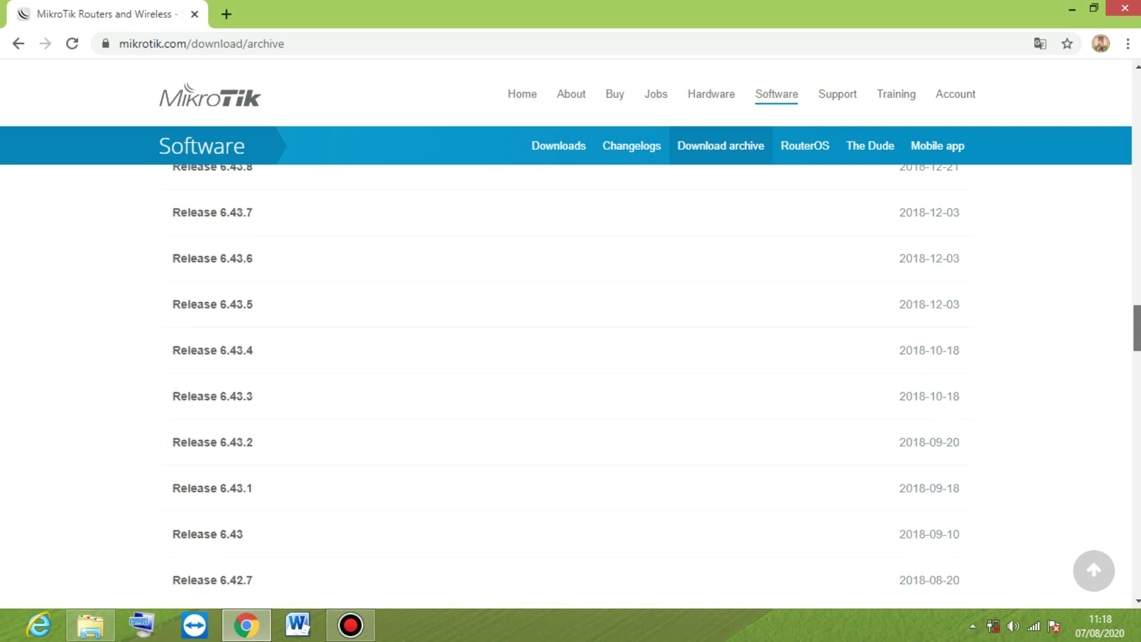
pyautogui.scroll(8, 570, 386)
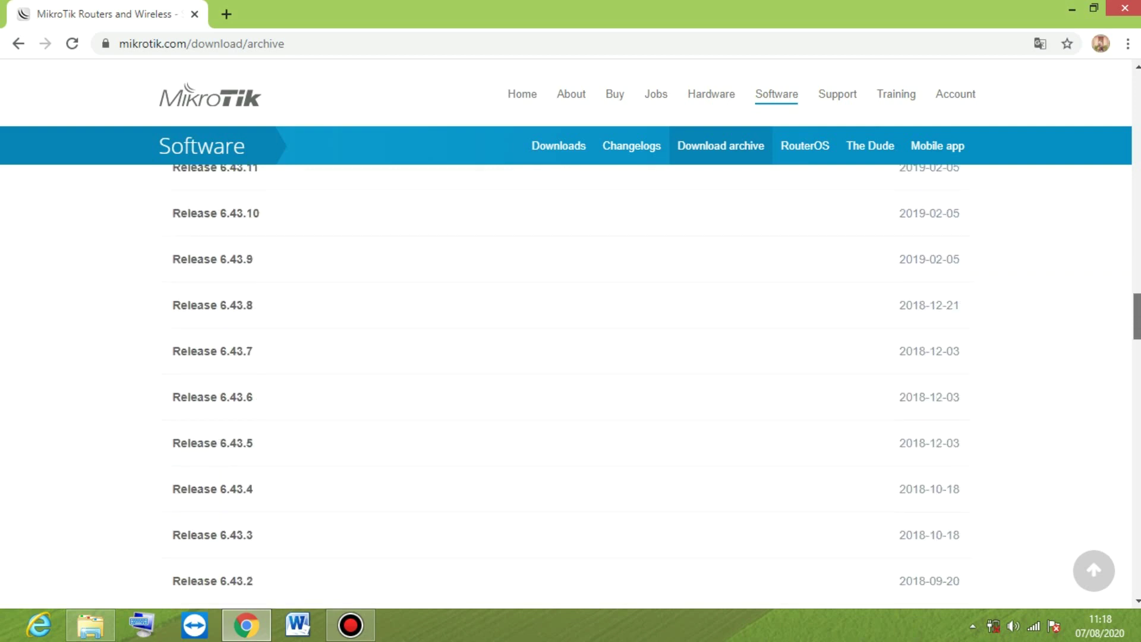
pyautogui.scroll(6, 570, 386)
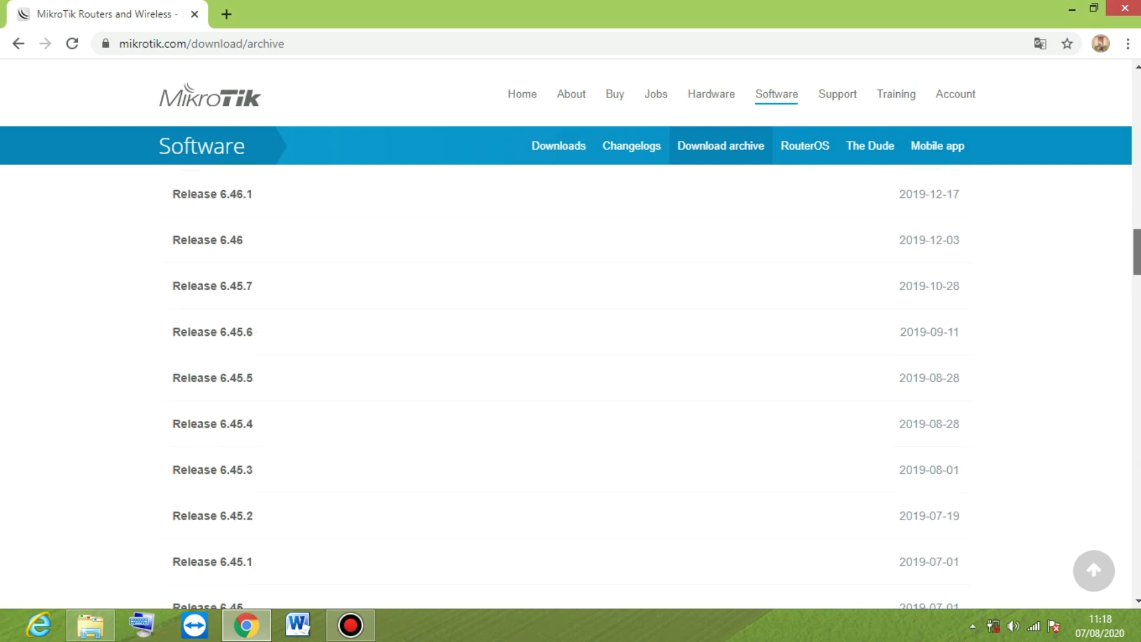
pyautogui.scroll(7, 420, 288)
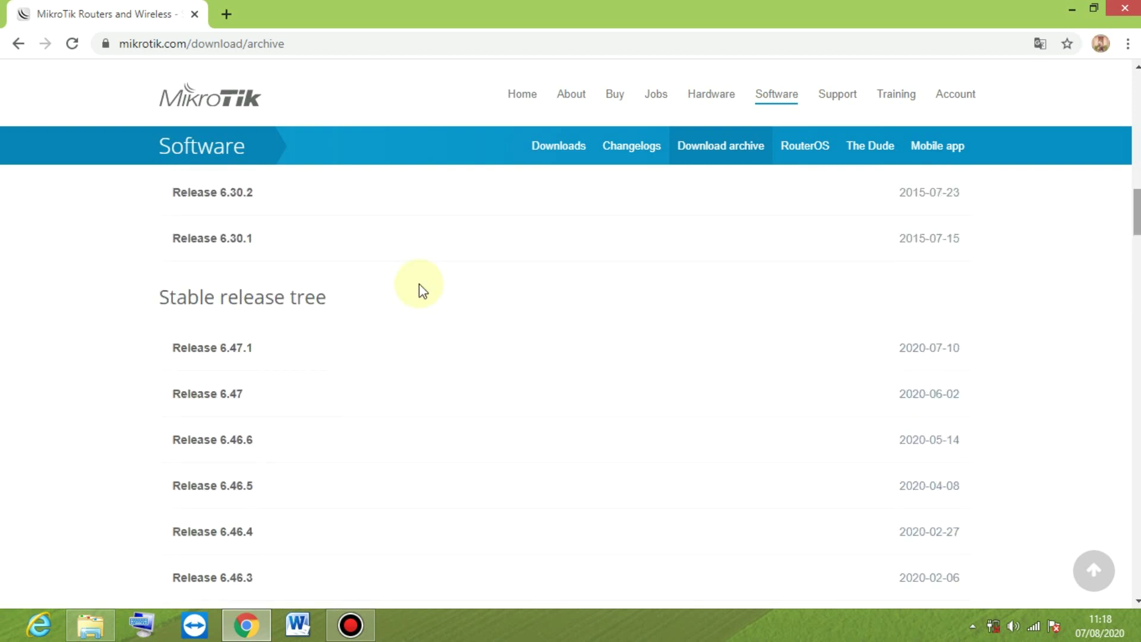
pyautogui.click(224, 351)
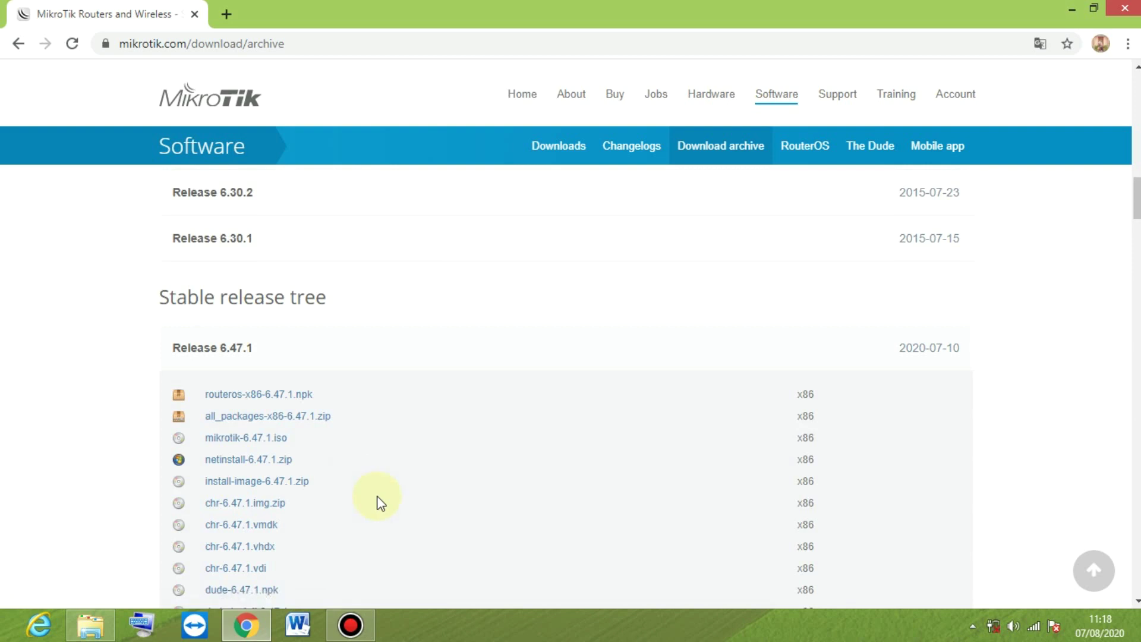
pyautogui.moveTo(1137, 198)
pyautogui.mouseDown()
pyautogui.moveTo(1136, 230)
pyautogui.moveTo(1137, 205)
pyautogui.mouseUp()
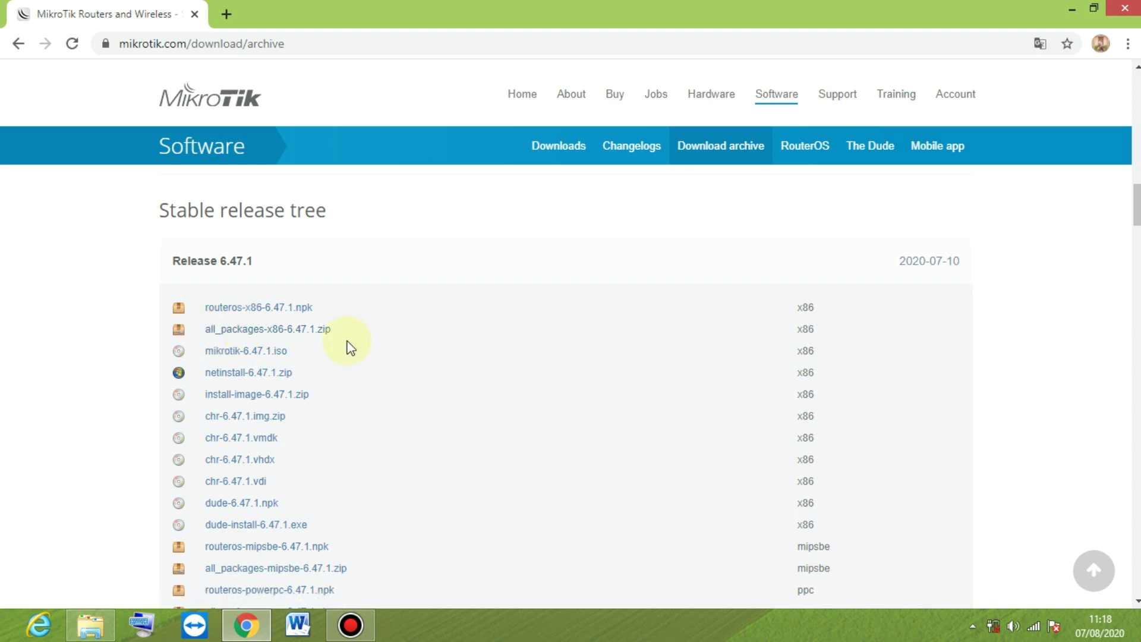
# - Return to the mikrotik folder in File Explorer and select the netinstall-6.47.1 ZIP archive
pyautogui.click(98, 635)
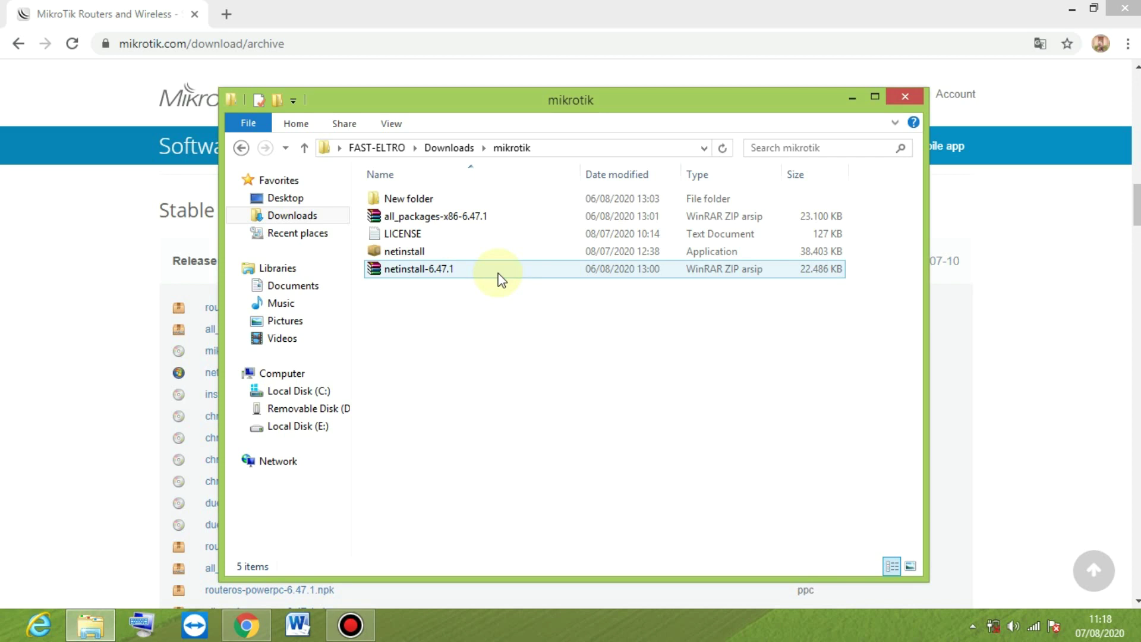
pyautogui.click(418, 256)
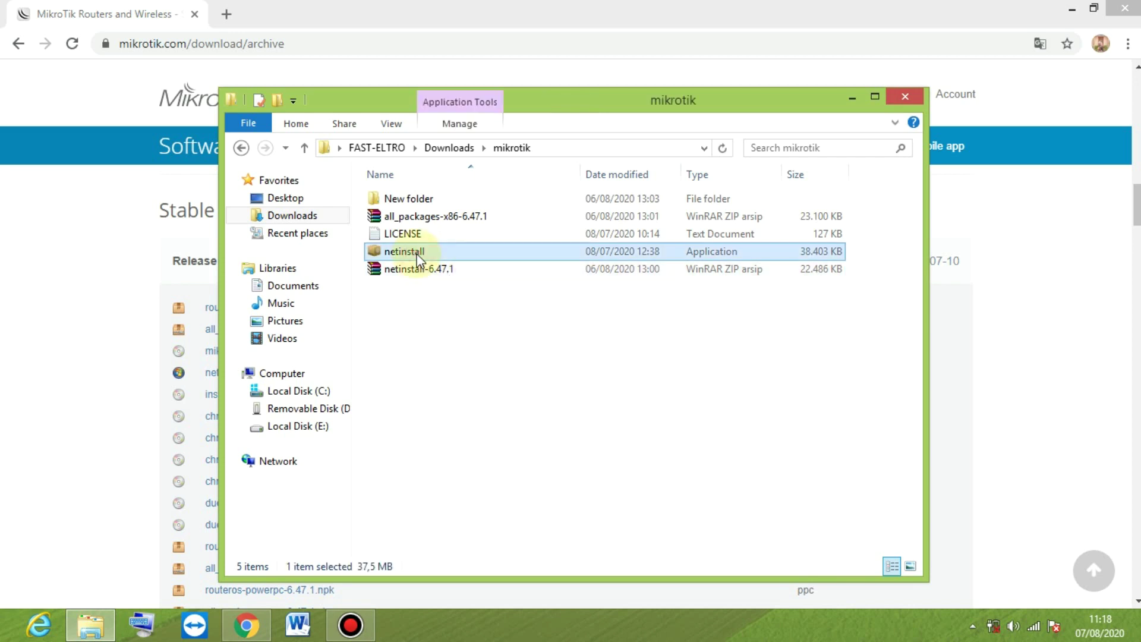
pyautogui.click(414, 273)
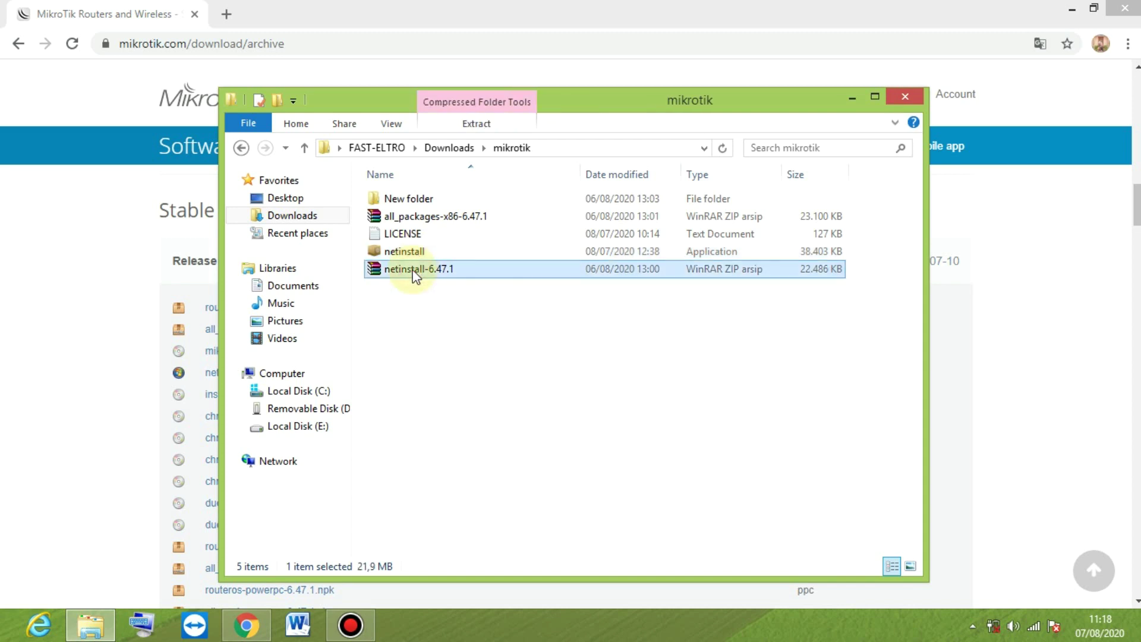
# - Open the New folder inside the mikrotik folder to look over its package files, and return to the mikrotik folder
pyautogui.click(450, 218)
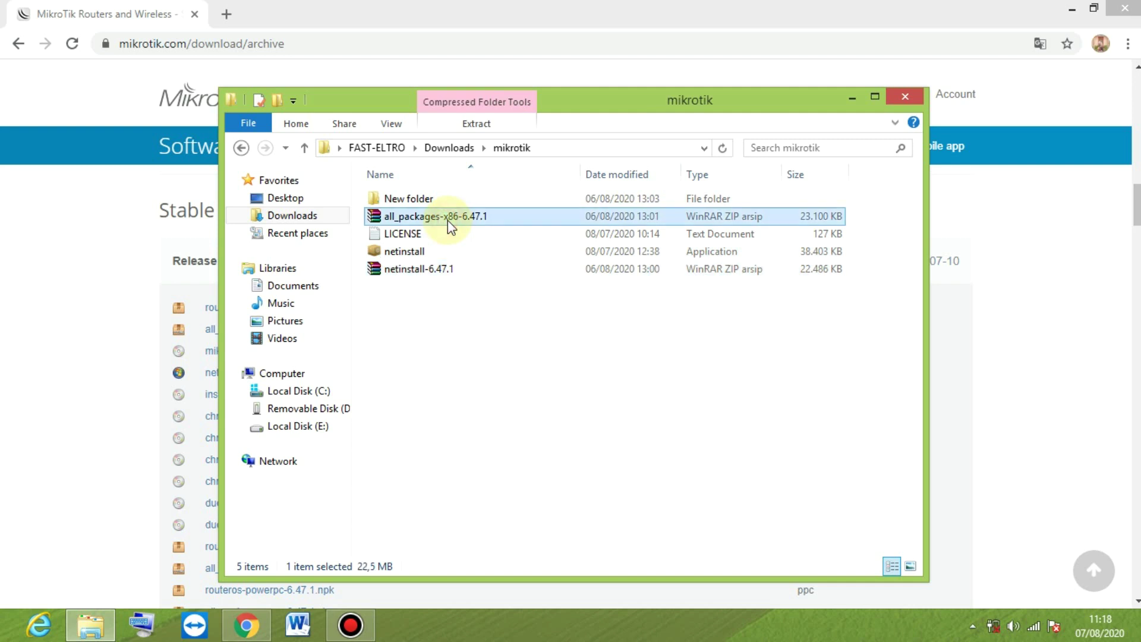
pyautogui.doubleClick(419, 198)
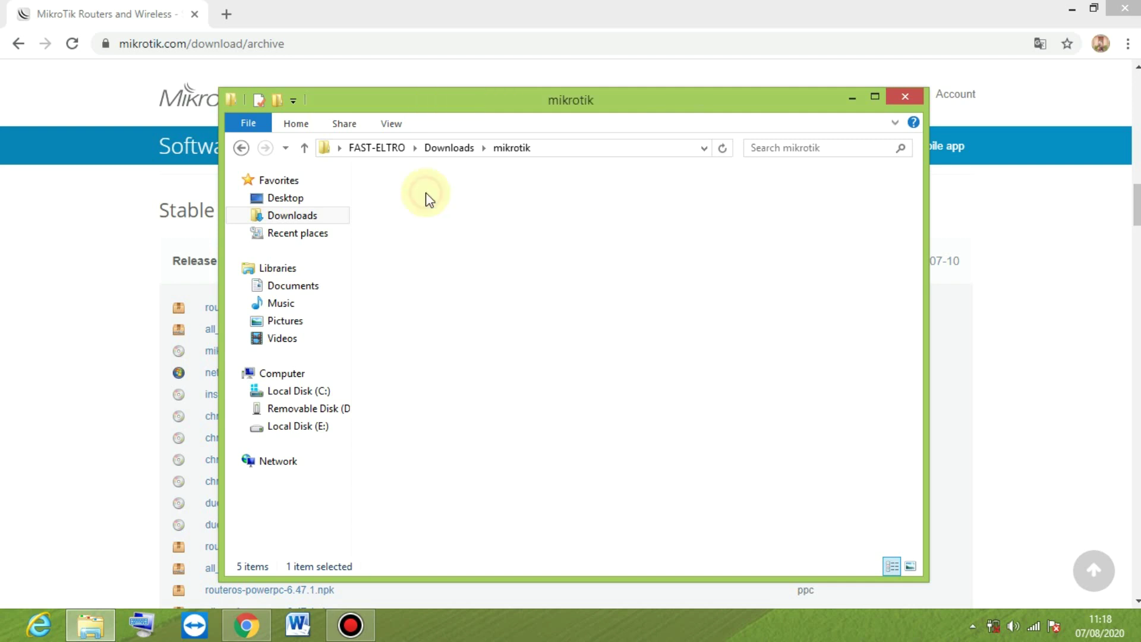
pyautogui.click(239, 148)
# - Run the netinstall application as administrator and select the D:\ removable media in Netinstall
pyautogui.click(480, 252)
pyautogui.rightClick(479, 253)
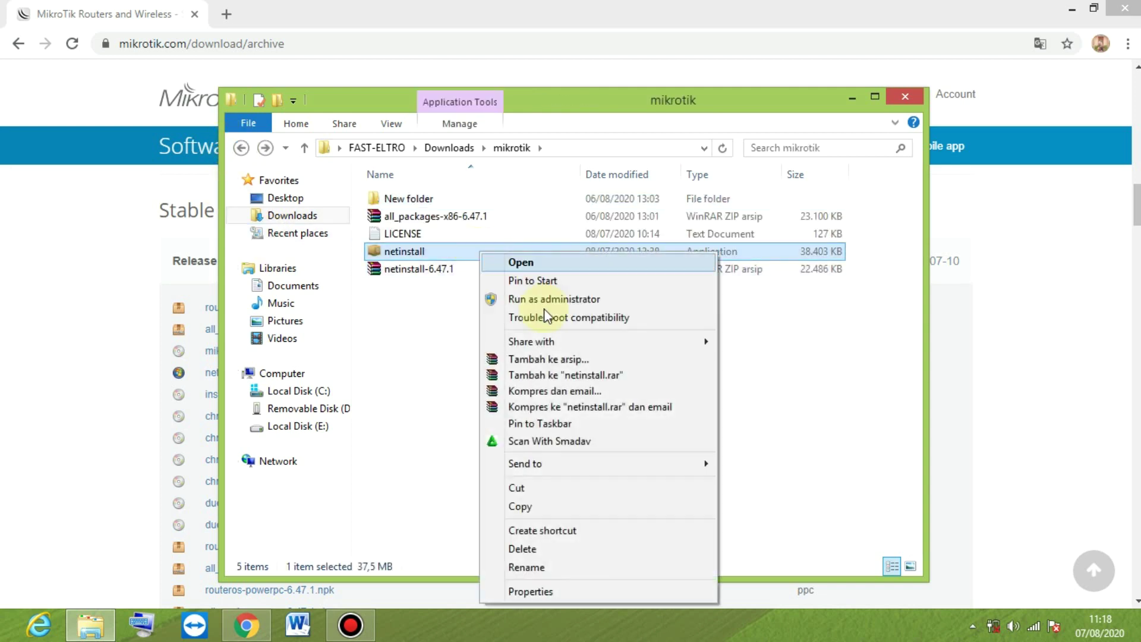
pyautogui.click(545, 306)
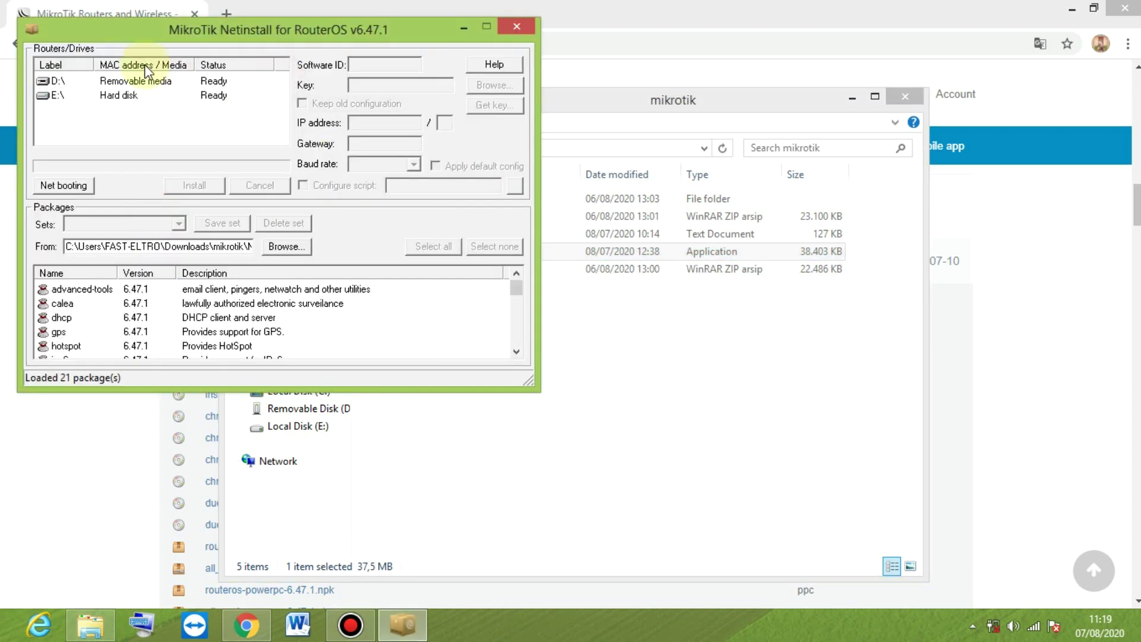
pyautogui.moveTo(90, 625)
pyautogui.click(53, 81)
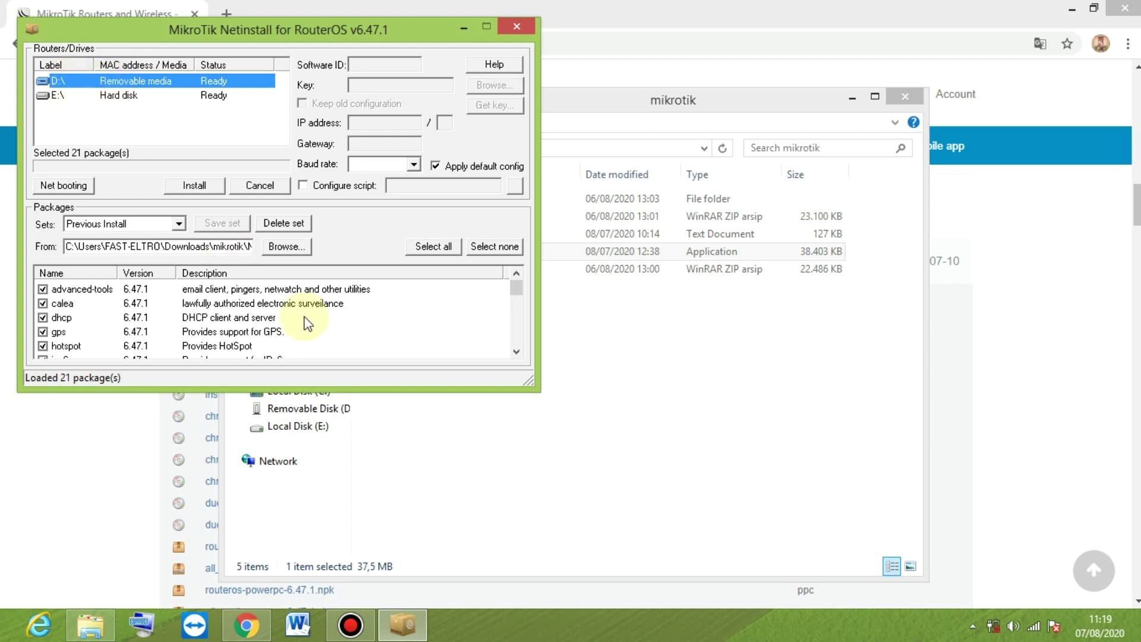
# - Set the Netinstall package directory to New folder inside Downloads\mikrotik, checking its contents in File Explorer, and select all packages
pyautogui.click(276, 250)
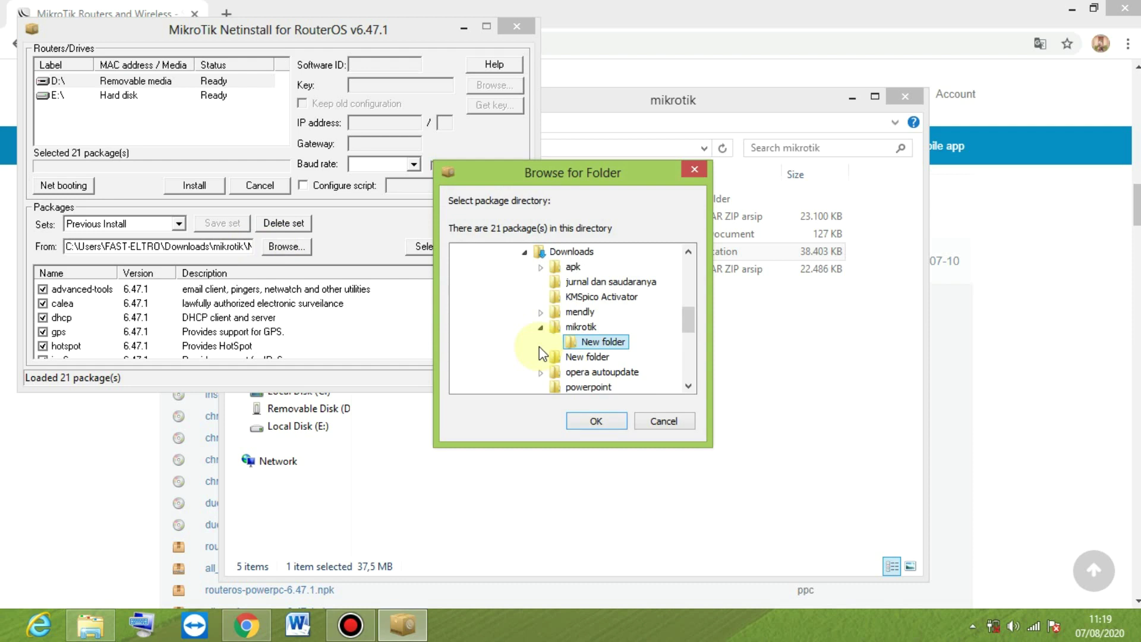
pyautogui.click(786, 371)
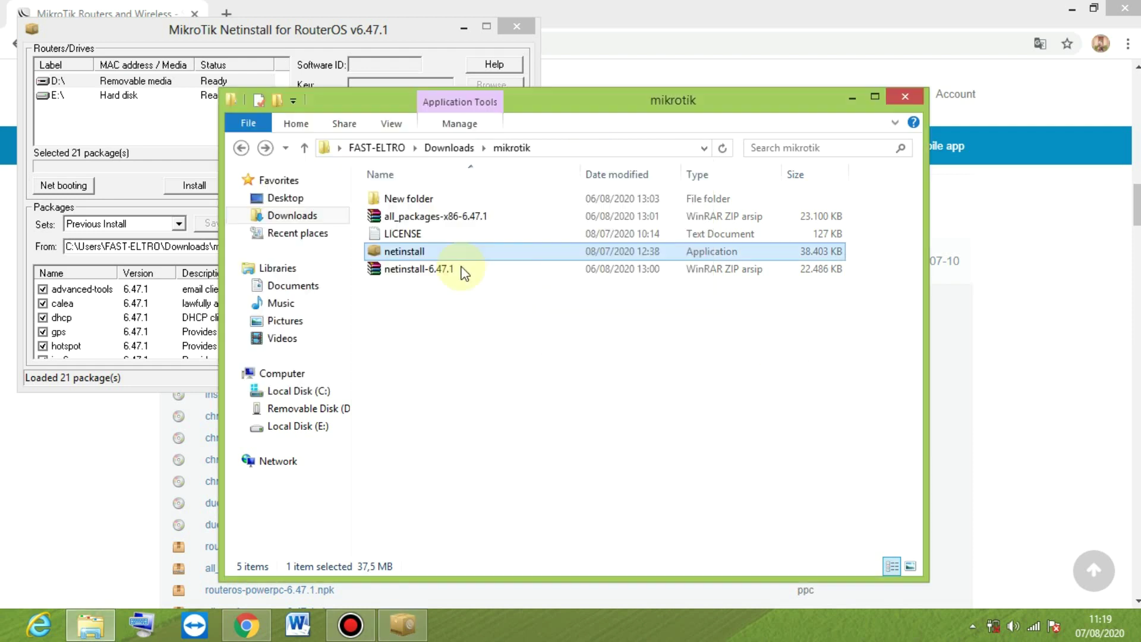
pyautogui.click(436, 219)
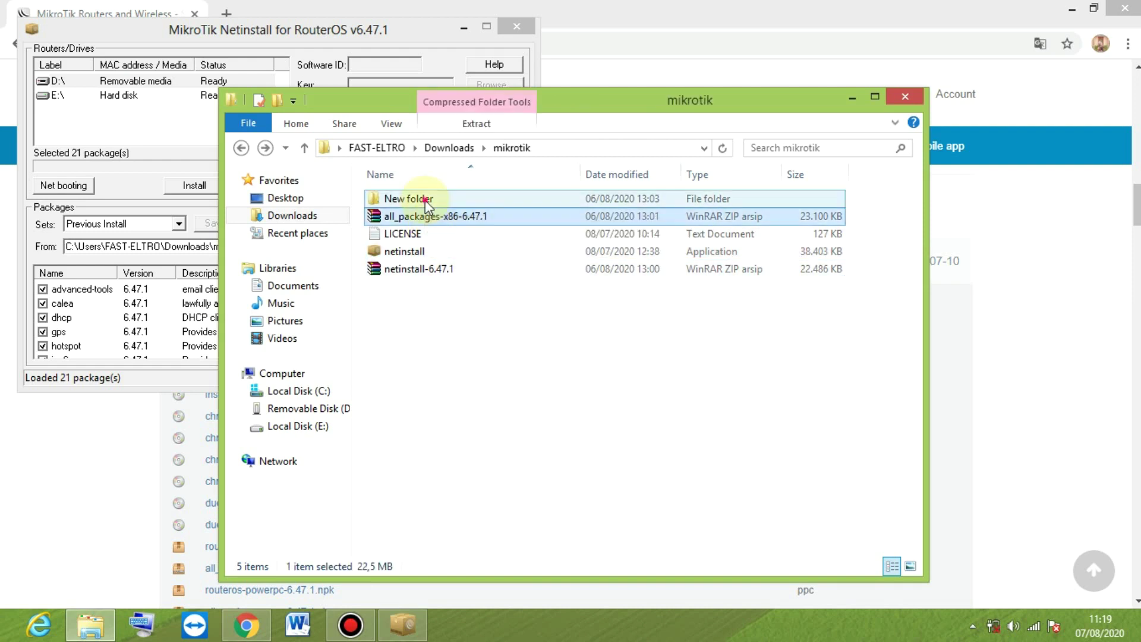
pyautogui.doubleClick(425, 202)
pyautogui.click(172, 24)
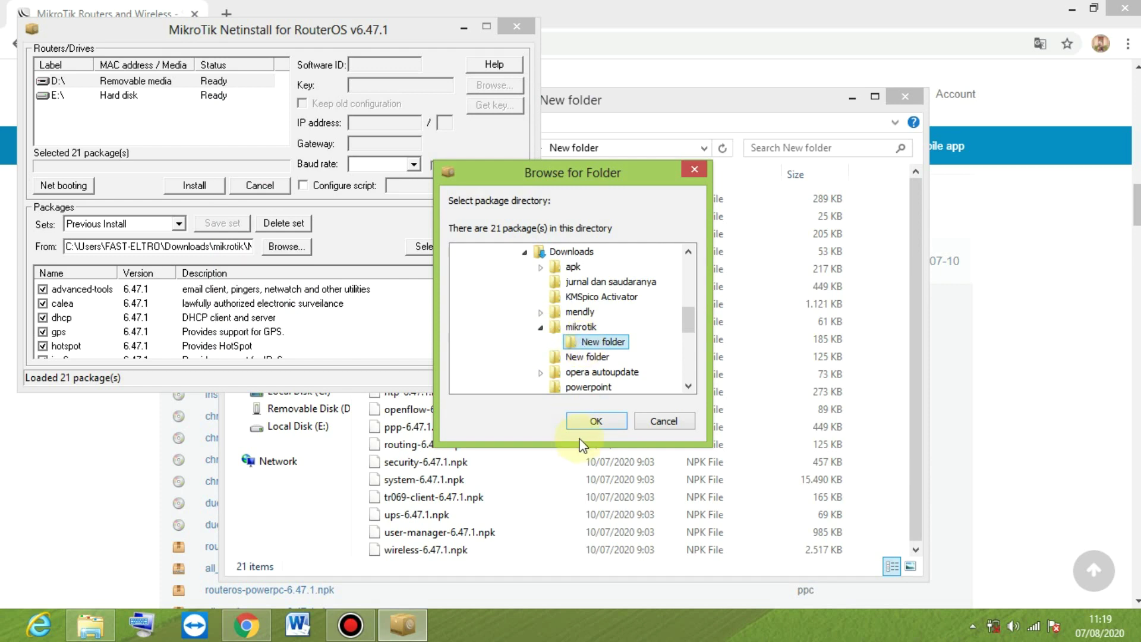
pyautogui.click(595, 420)
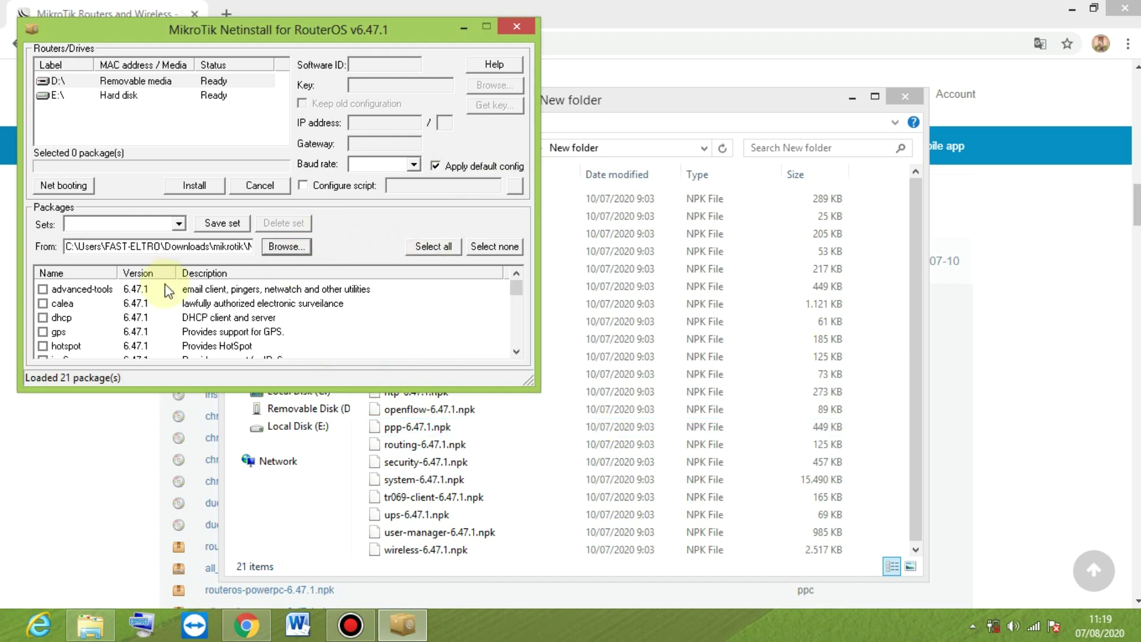
pyautogui.click(162, 303)
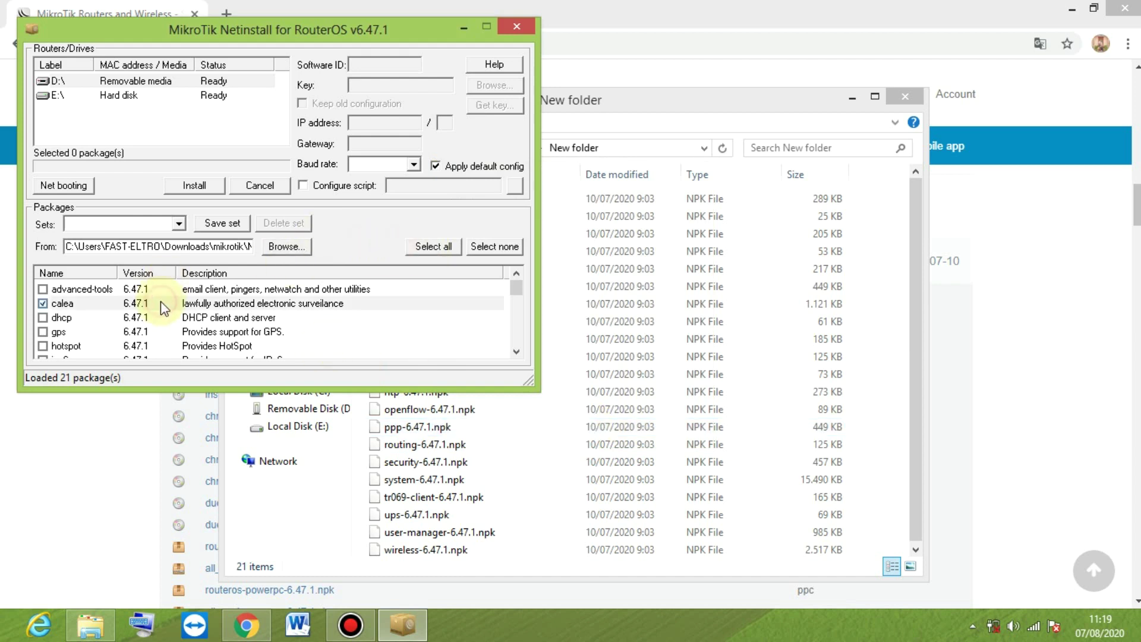
pyautogui.click(440, 247)
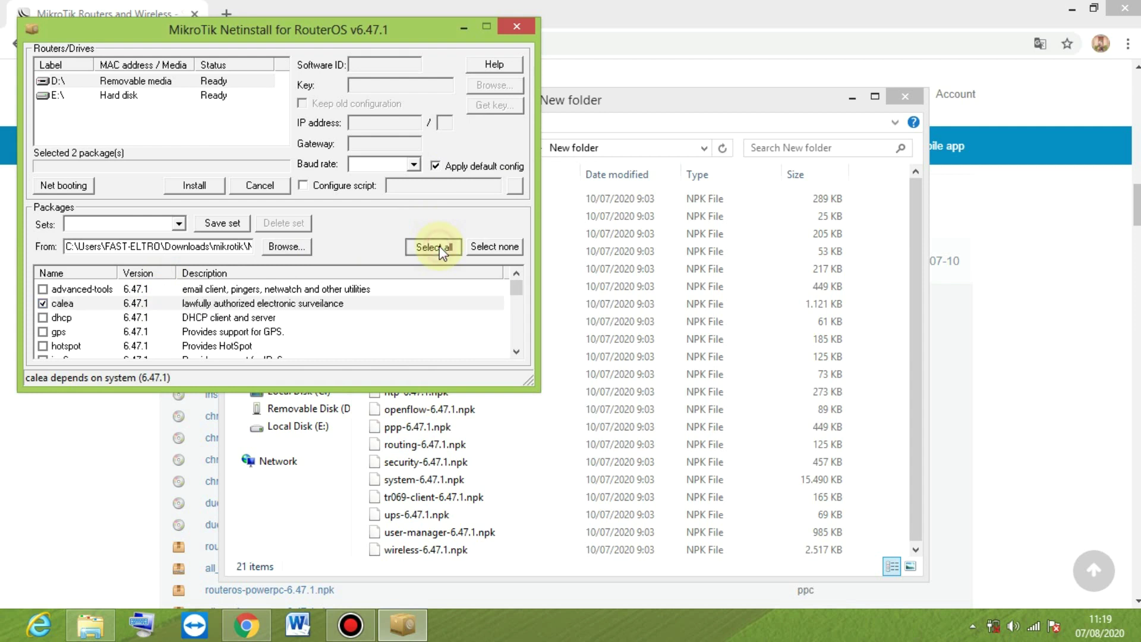
# - Install the selected RouterOS packages onto the D:\ removable media and close Netinstall
pyautogui.click(84, 85)
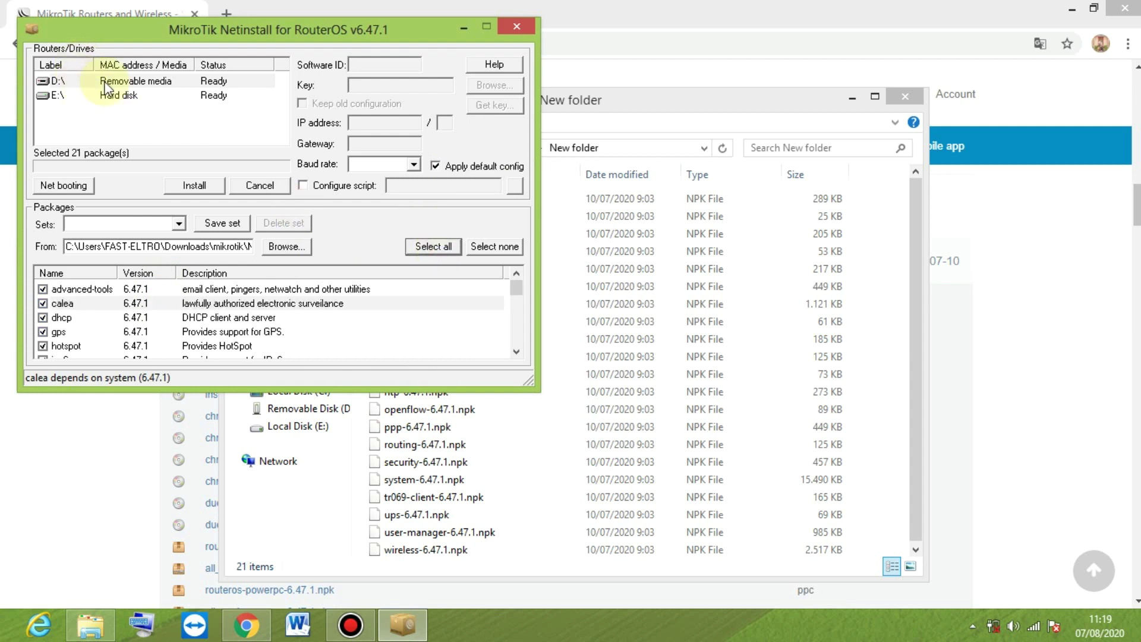
pyautogui.click(141, 87)
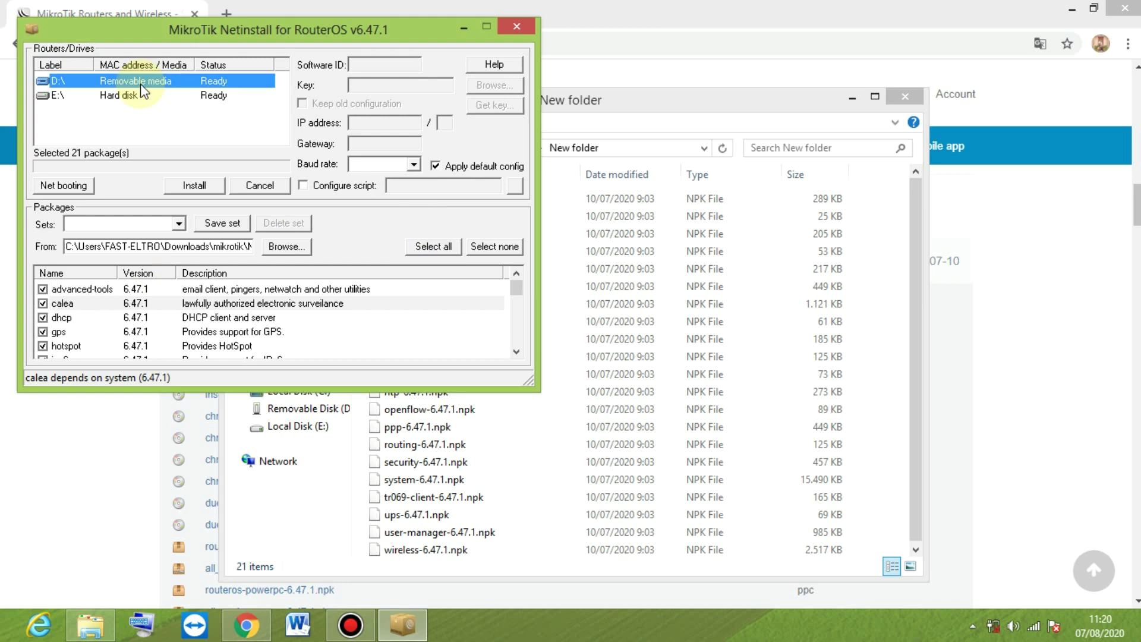
pyautogui.click(212, 184)
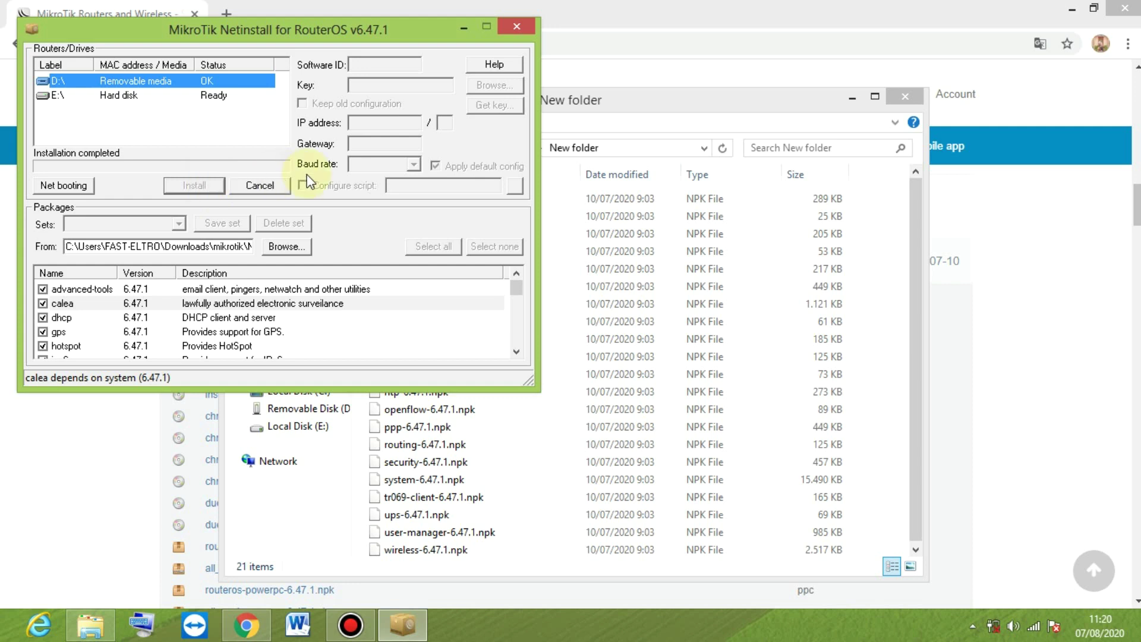
pyautogui.click(506, 28)
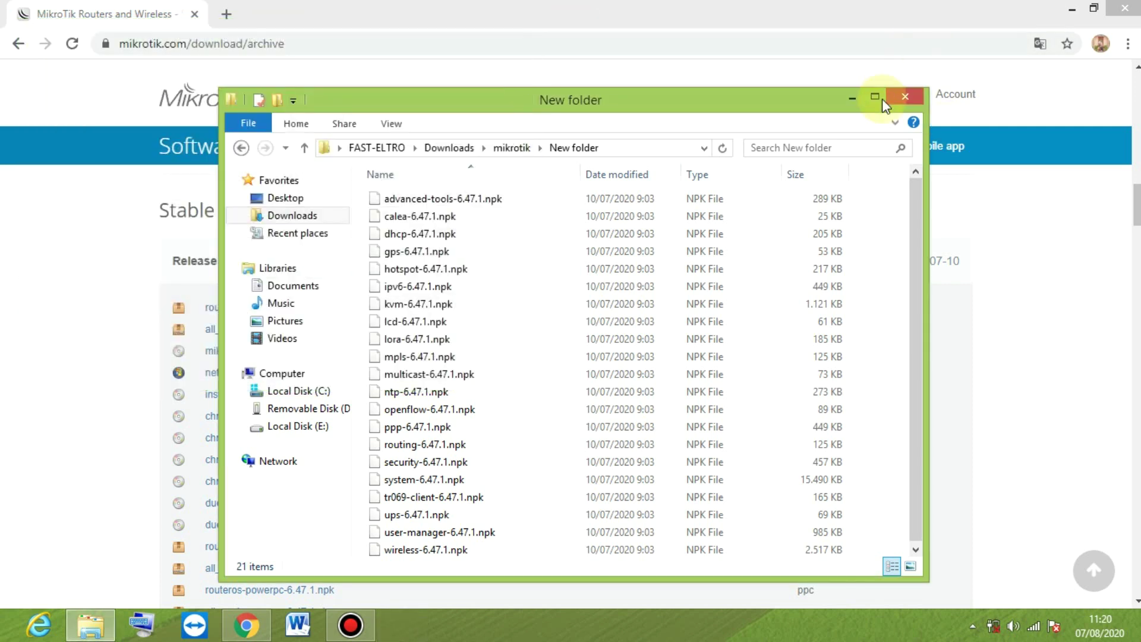
# - Maximize File Explorer, open Removable Disk (D:) to view the installed files, and check the drive's properties
pyautogui.click(882, 98)
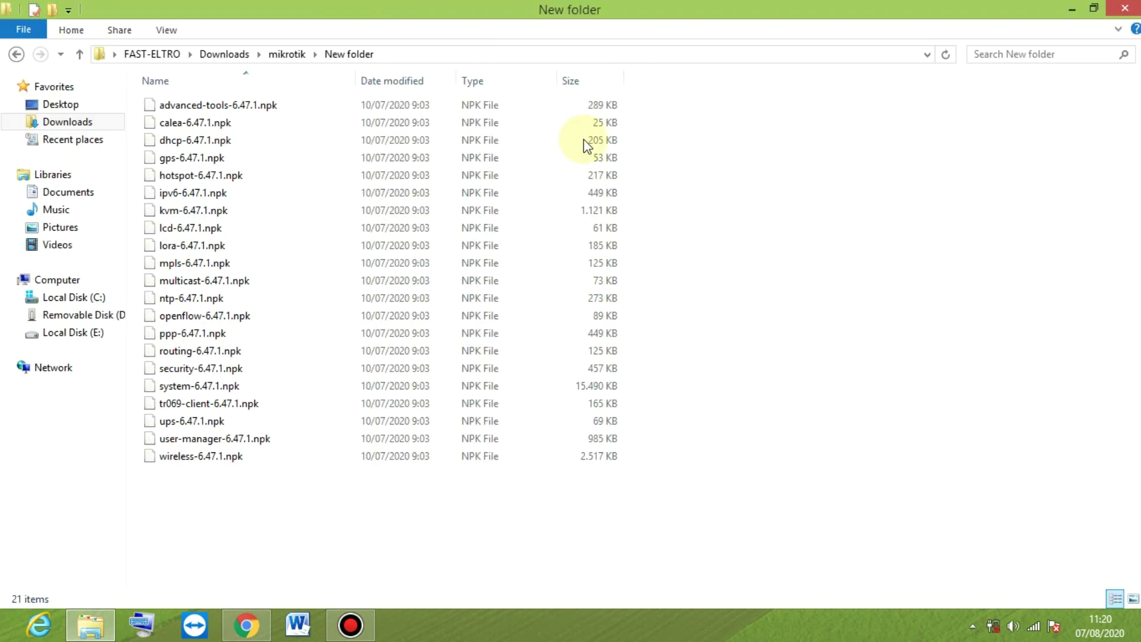
pyautogui.click(73, 281)
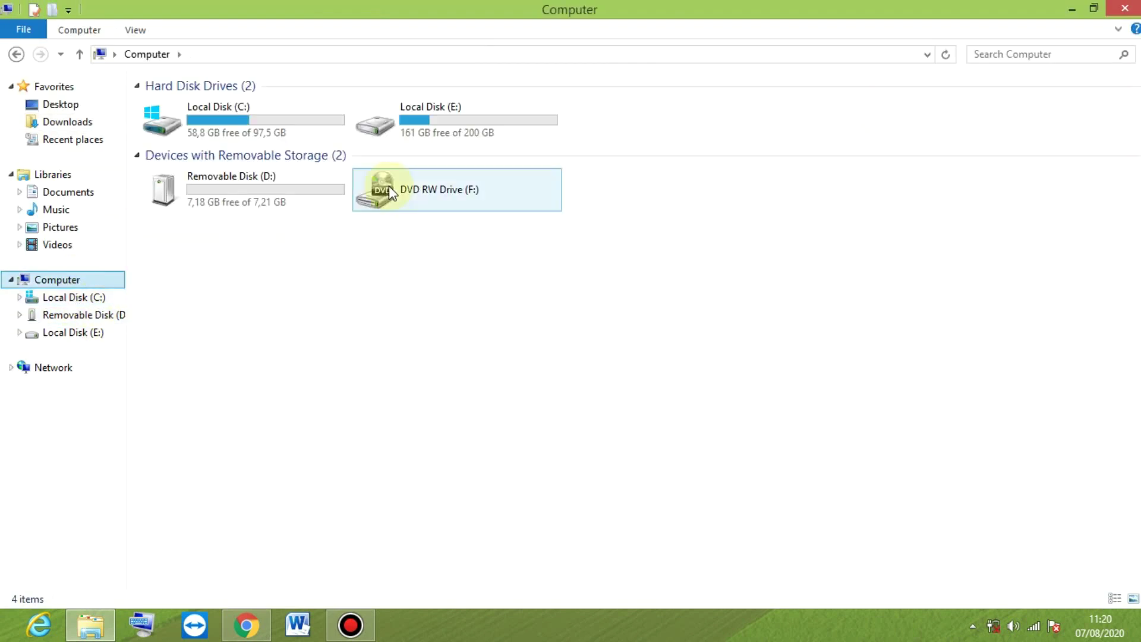
pyautogui.doubleClick(263, 200)
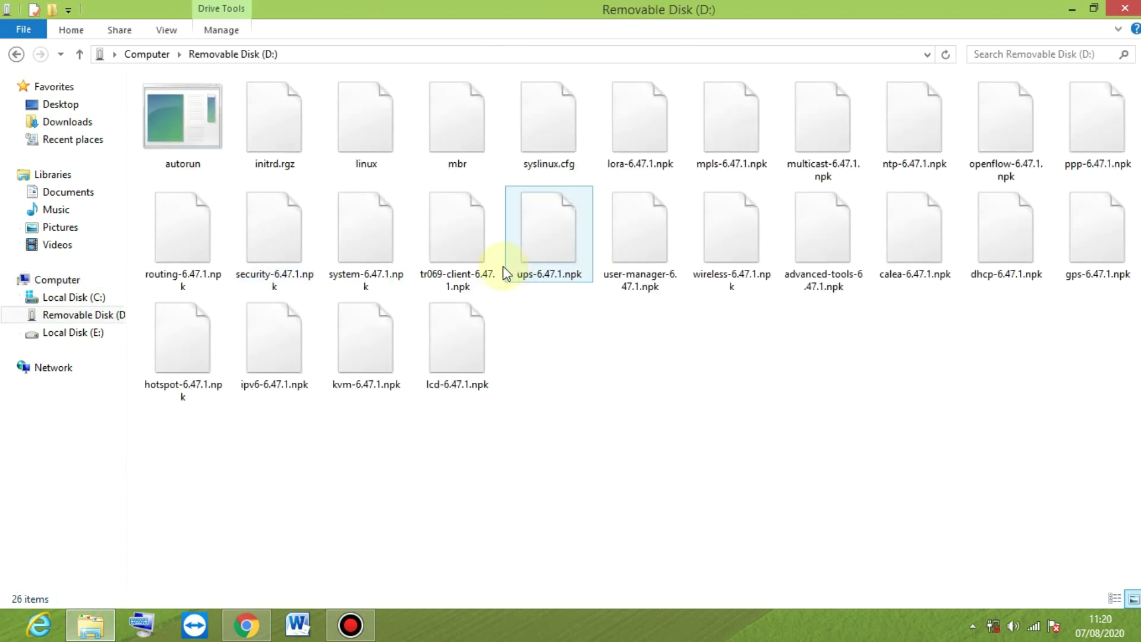
pyautogui.rightClick(90, 326)
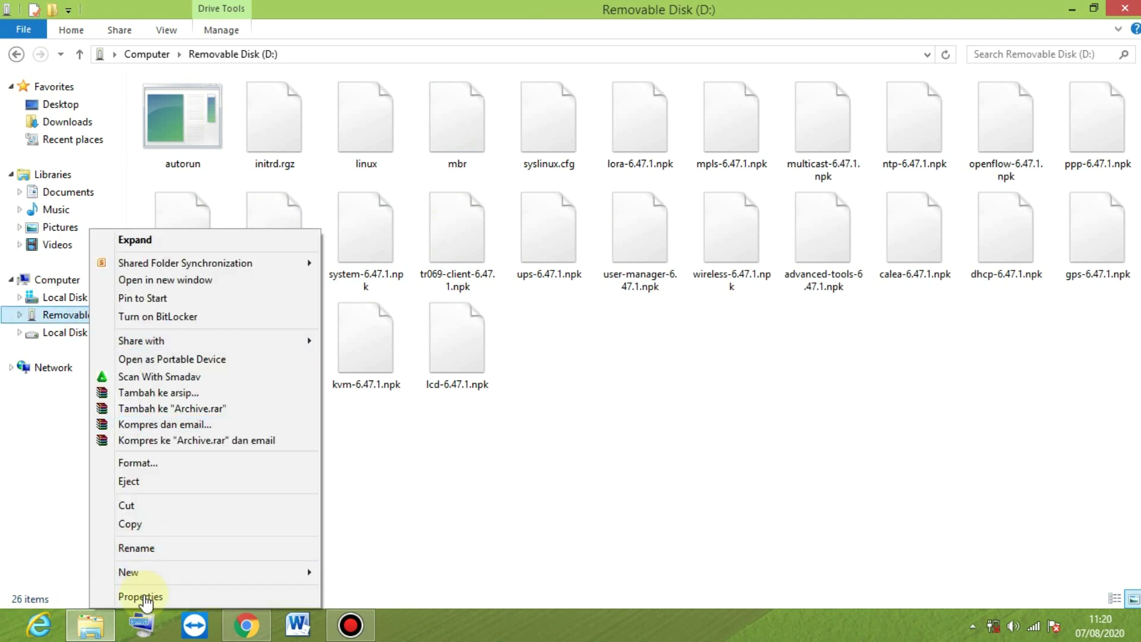
pyautogui.click(144, 598)
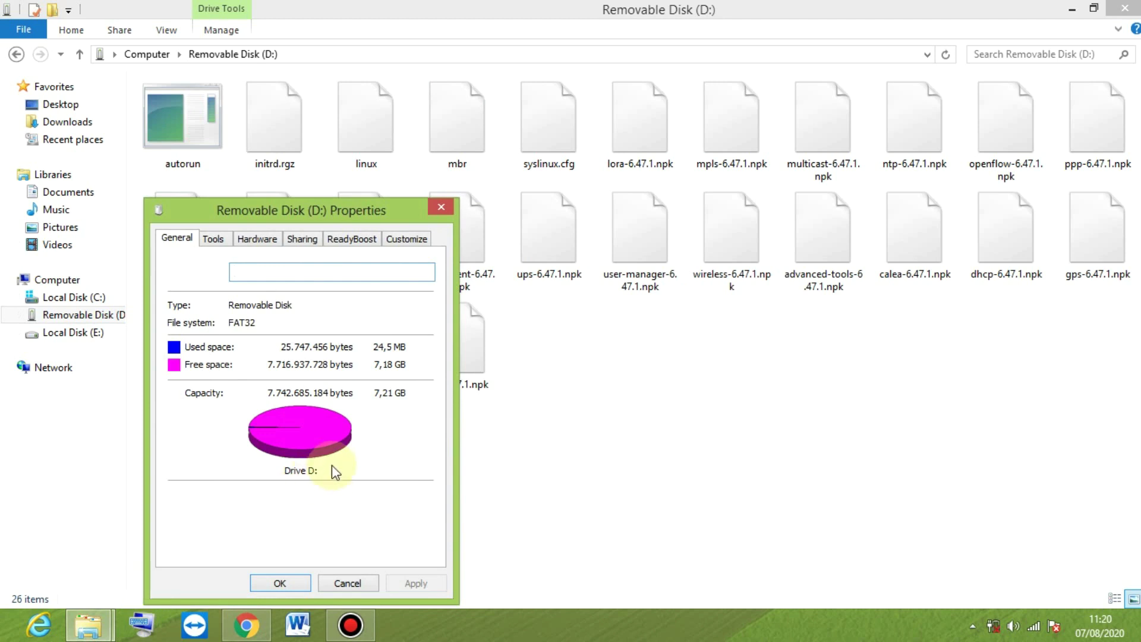
pyautogui.click(441, 207)
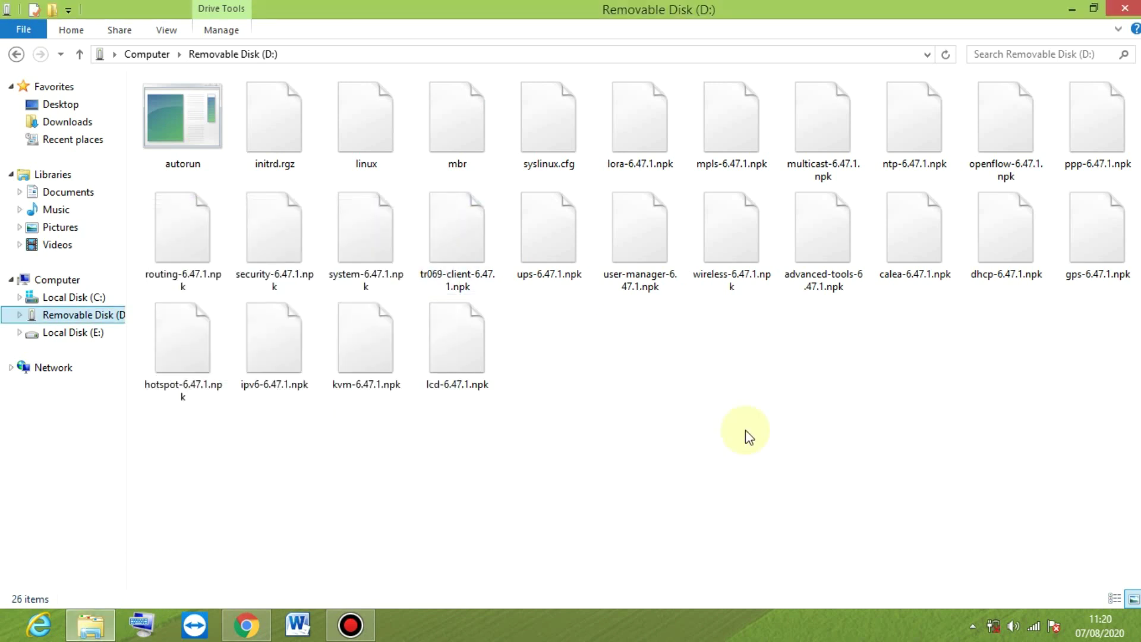
# - Select all files on Removable Disk (D:) and check their combined size in the file properties
pyautogui.hotkey('ctrl', 'a')
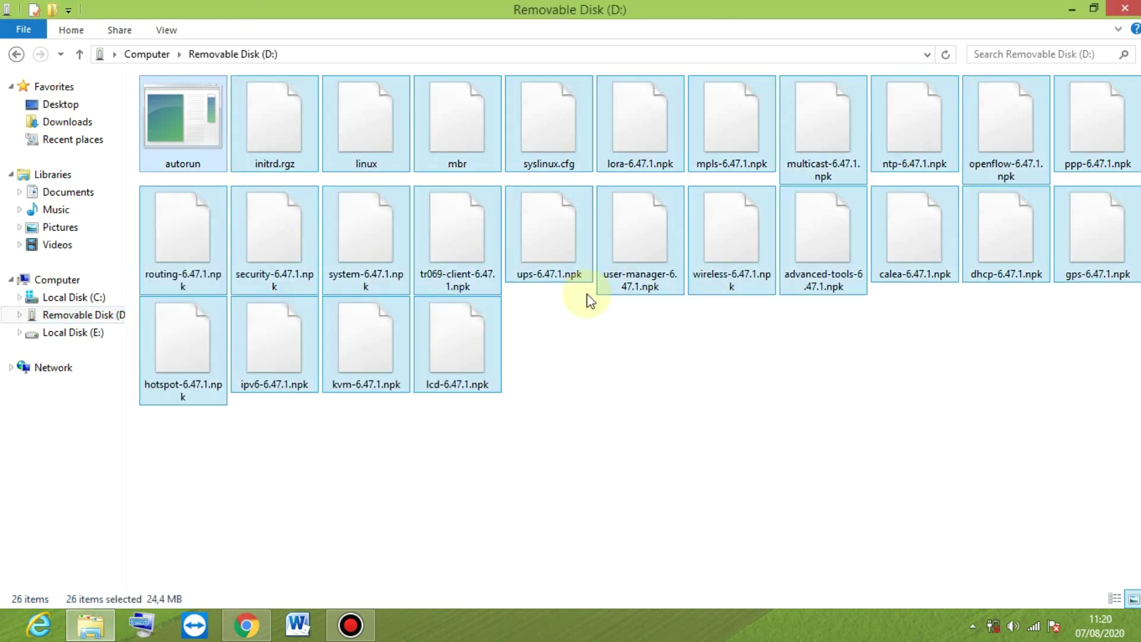
pyautogui.rightClick(529, 239)
pyautogui.click(580, 463)
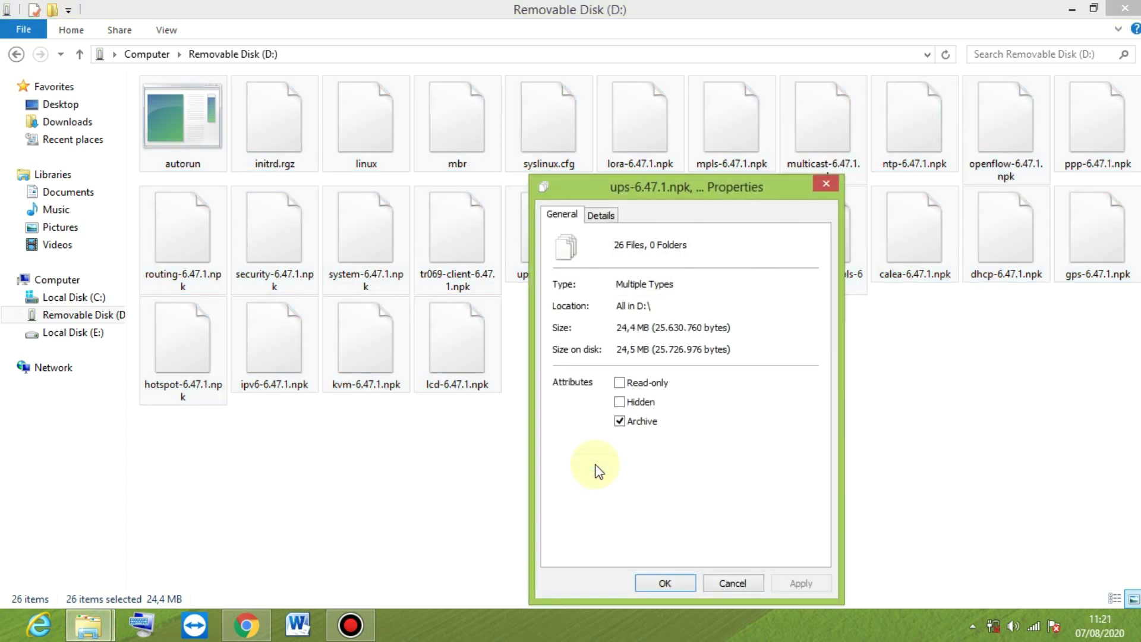
pyautogui.click(713, 585)
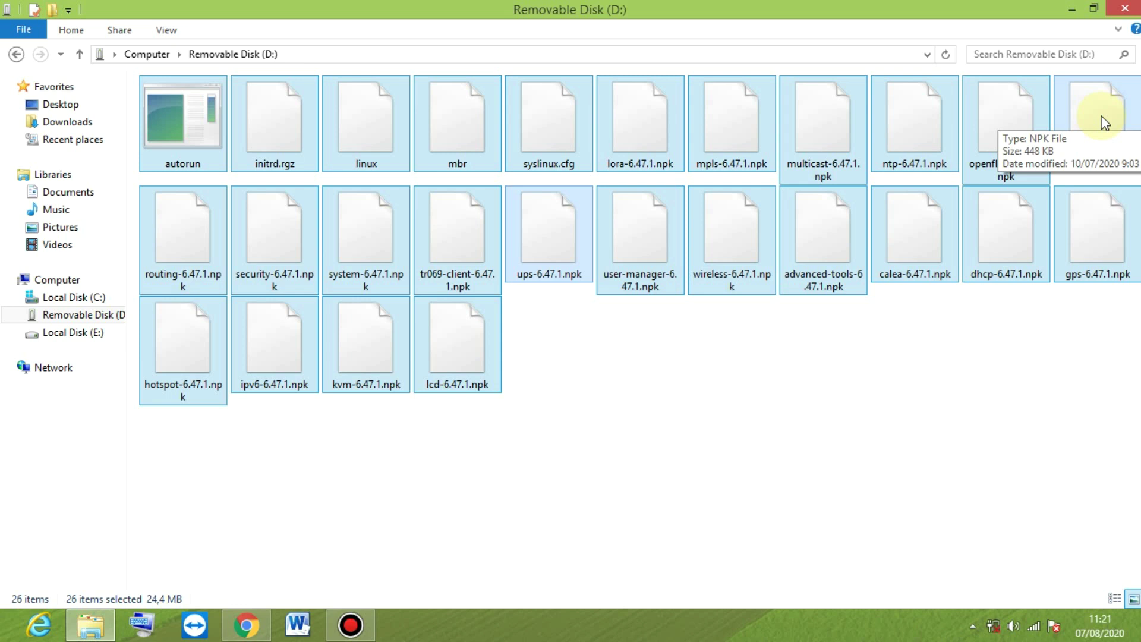
# - Close the File Explorer window and minimize Chrome to return to the desktop
pyautogui.moveTo(1140, 3)
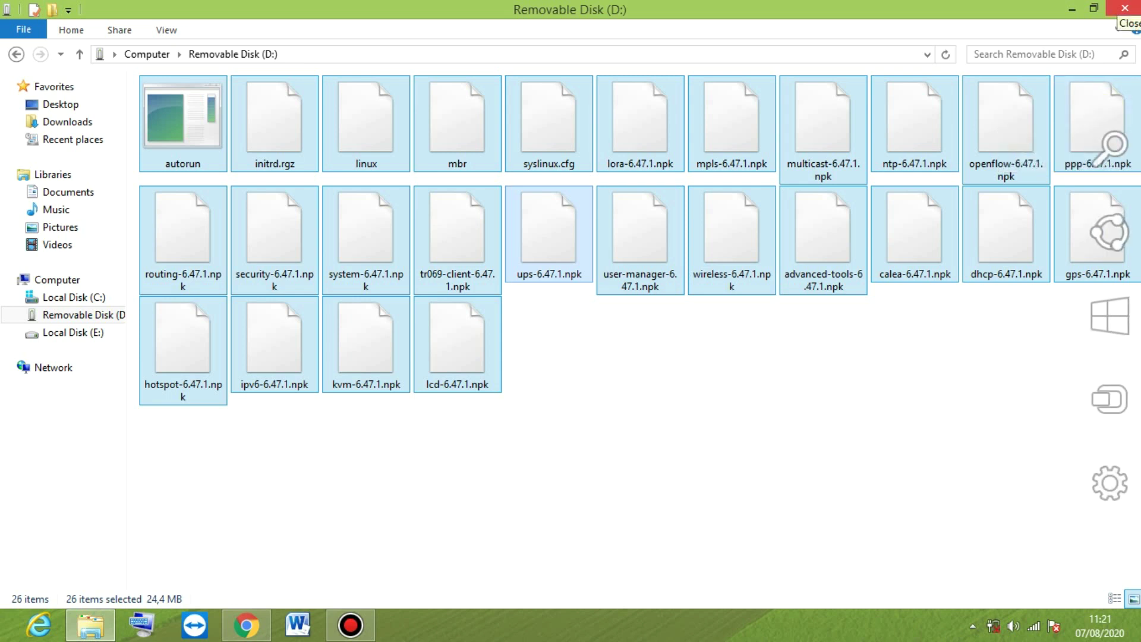
pyautogui.click(1125, 7)
pyautogui.click(1068, 7)
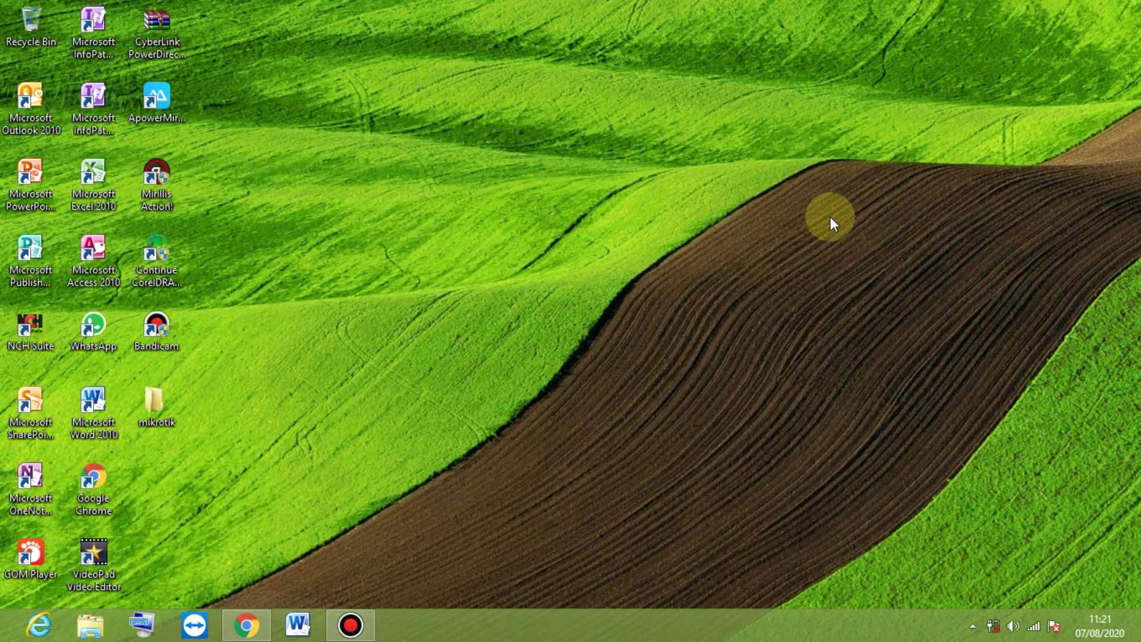
pyautogui.rightClick(830, 218)
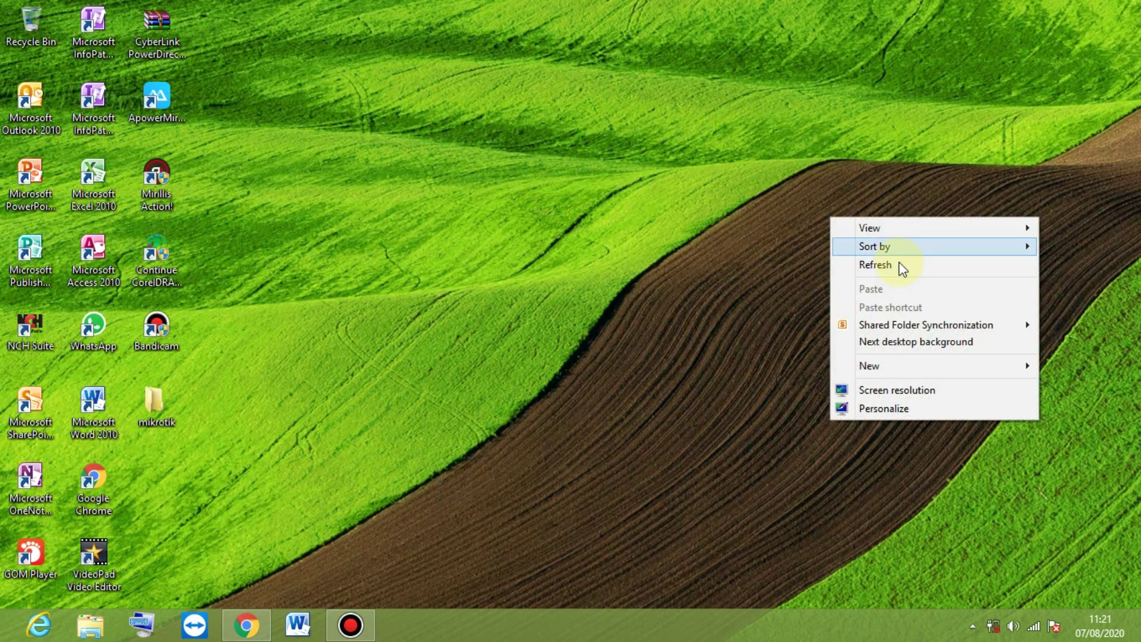
pyautogui.click(899, 265)
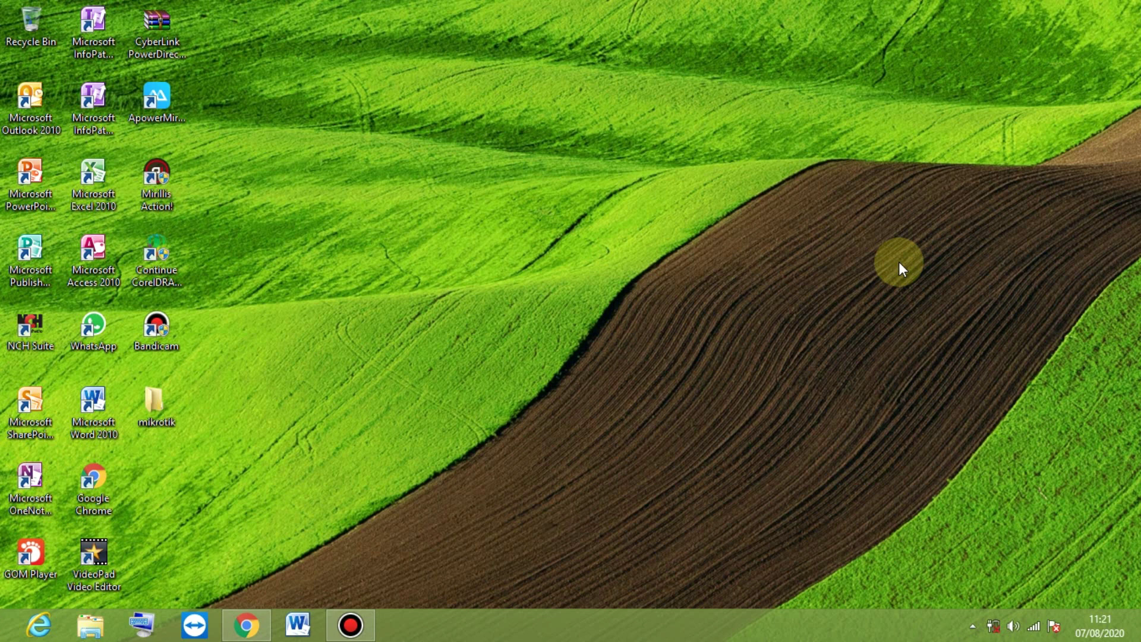
pyautogui.click(365, 627)
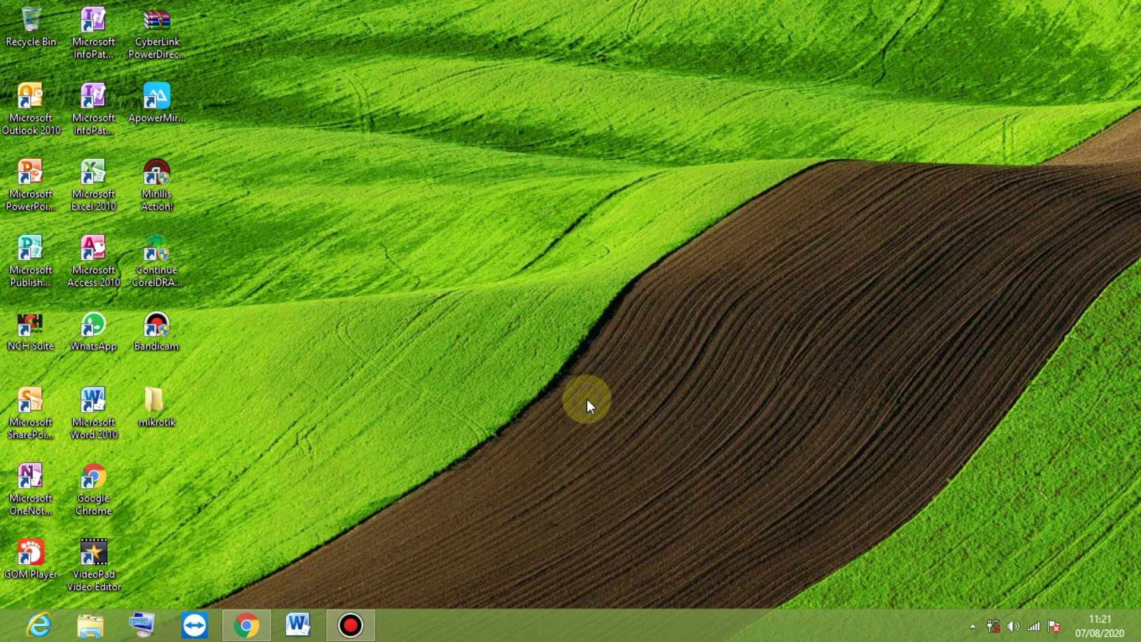
pyautogui.rightClick(587, 398)
pyautogui.click(622, 451)
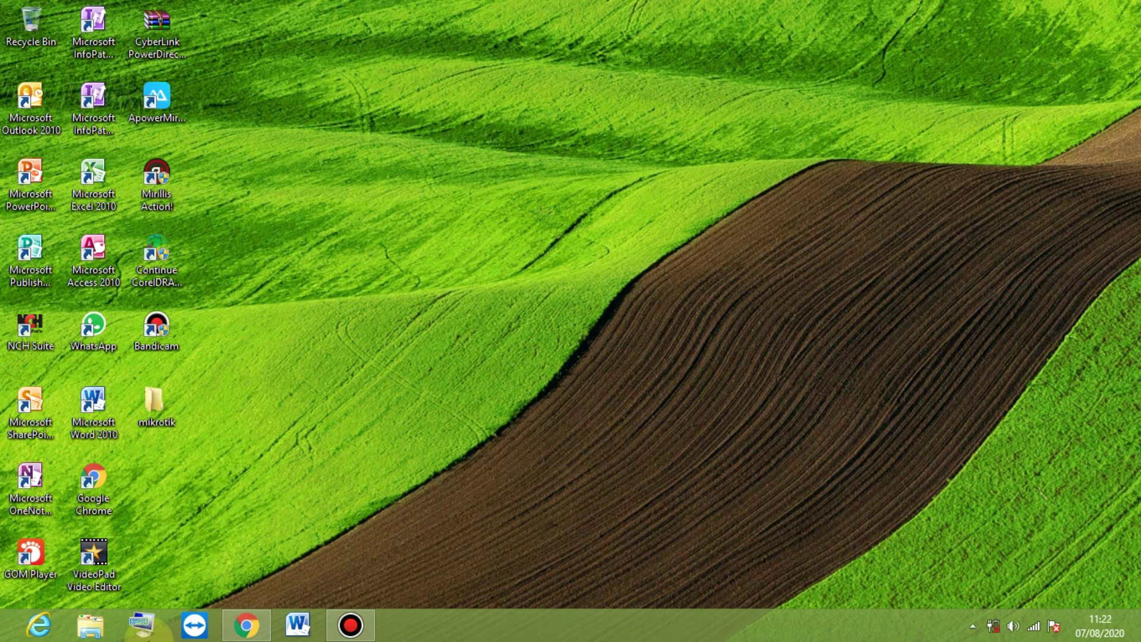
pyautogui.moveTo(272, 609)
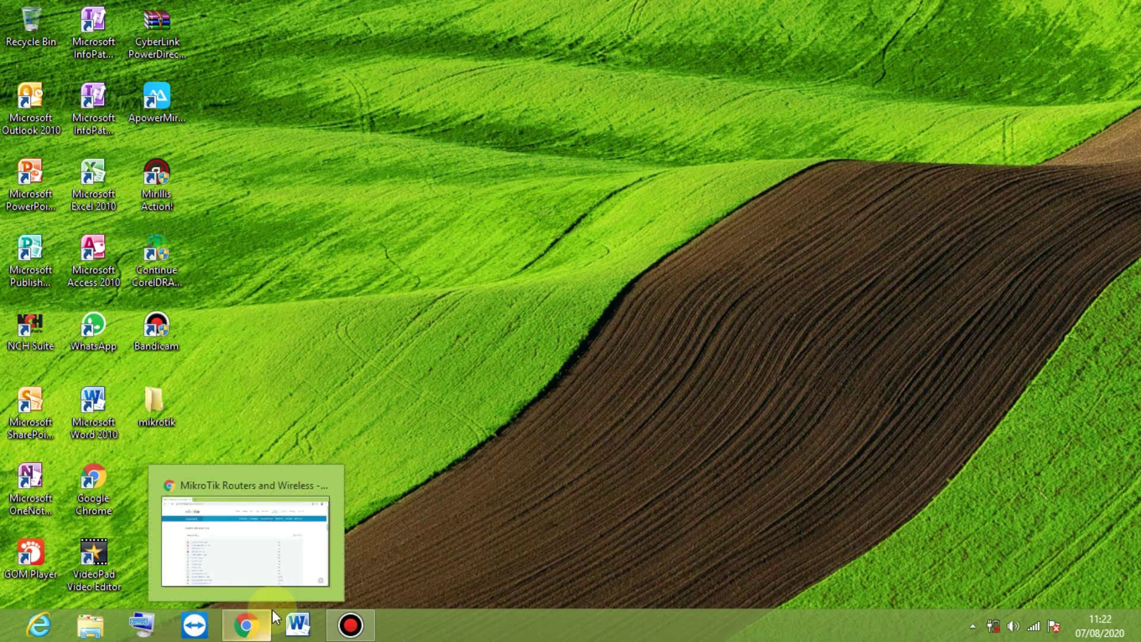